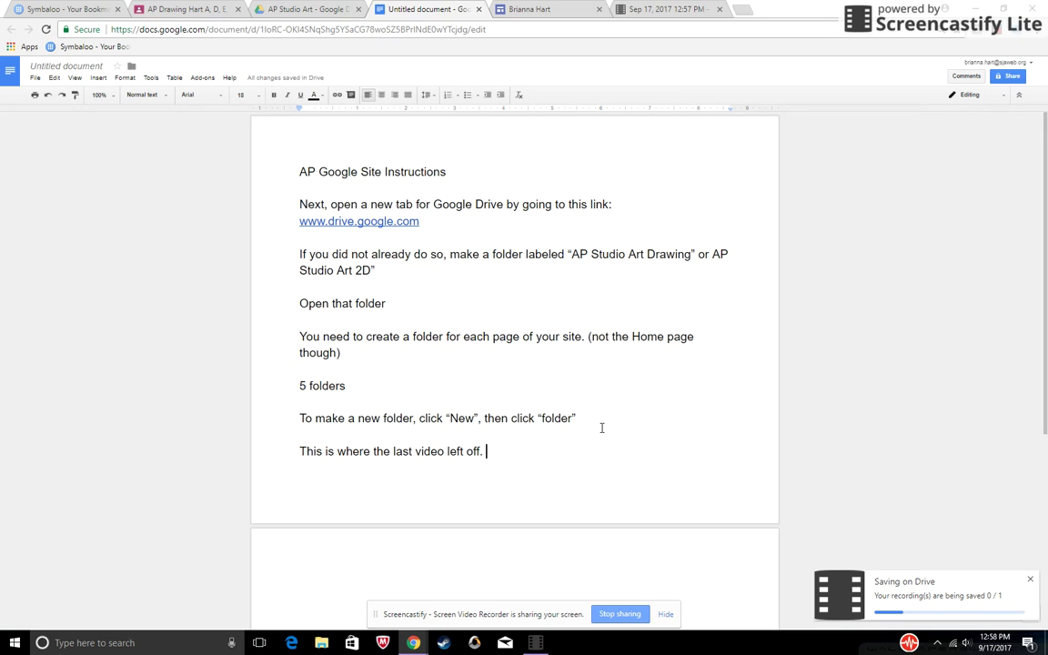
Continue the closing paragraph with "Make sure you have the folders made before going to the next step.".
text(u have)
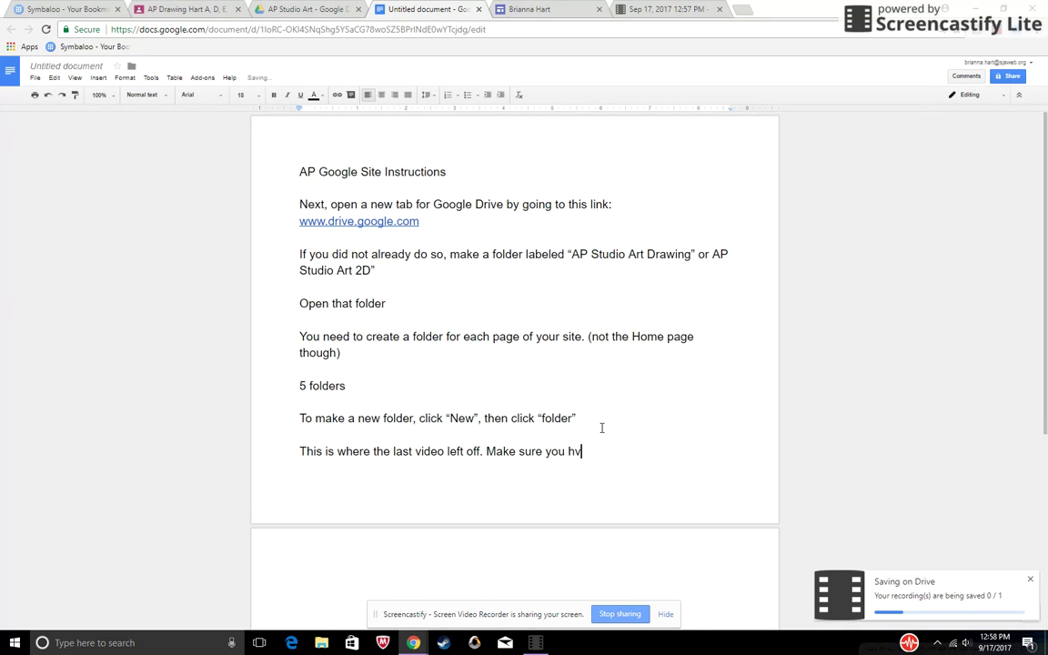
text( the folders made before going to t)
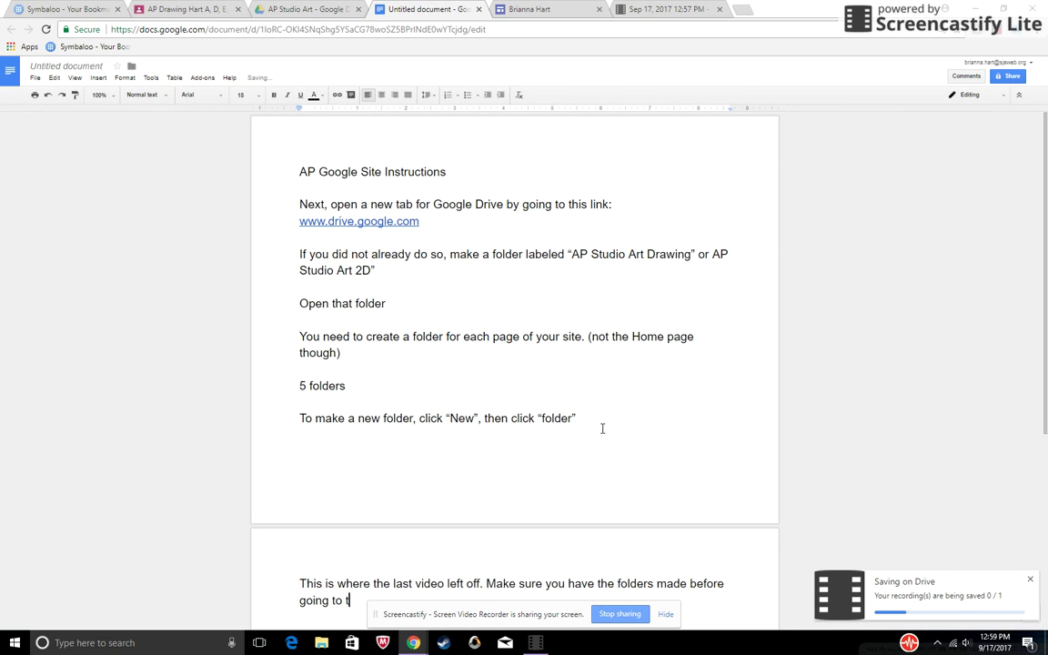
text(he next step)
text(.)
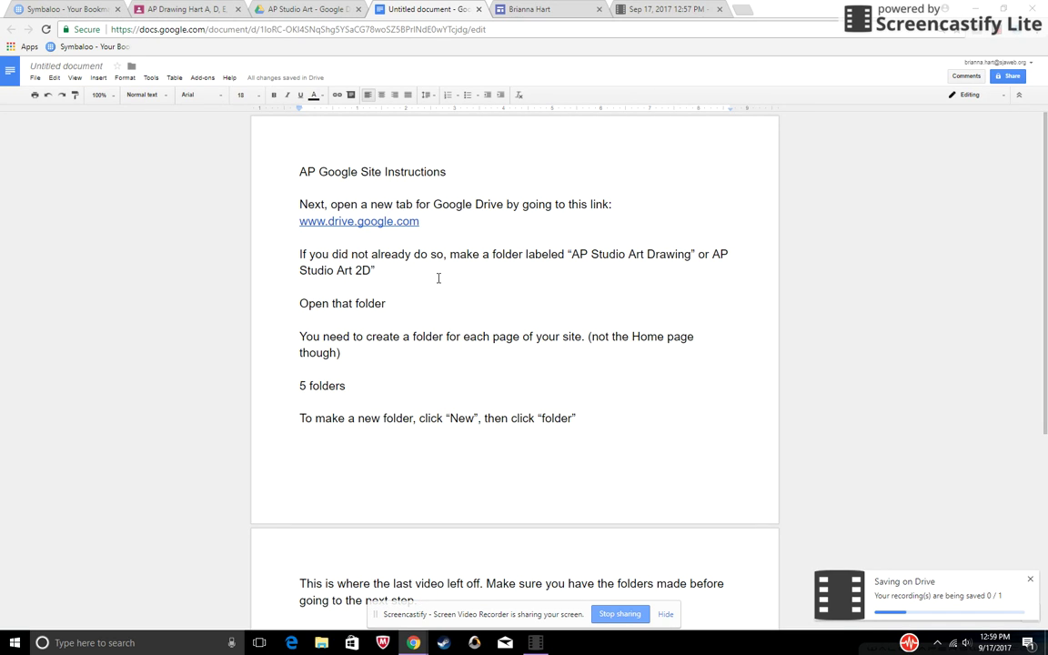
Review the written instructions from opening Google Drive through creating a folder for each site page, highlighting the passages while reading.
scroll(528, 346, down, 1)
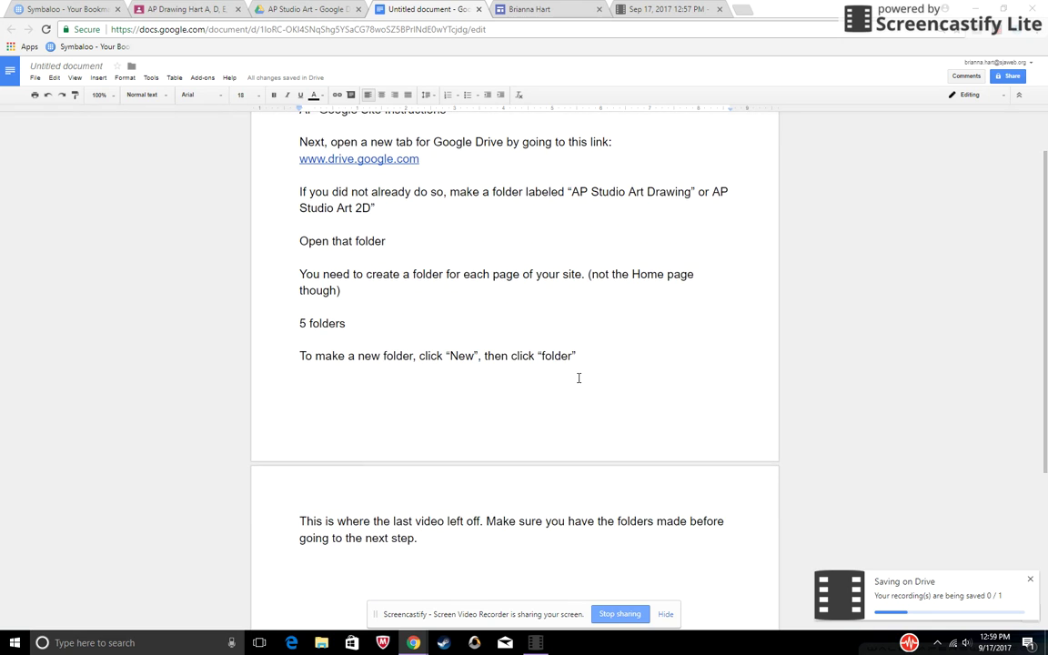
scroll(571, 382, up, 1)
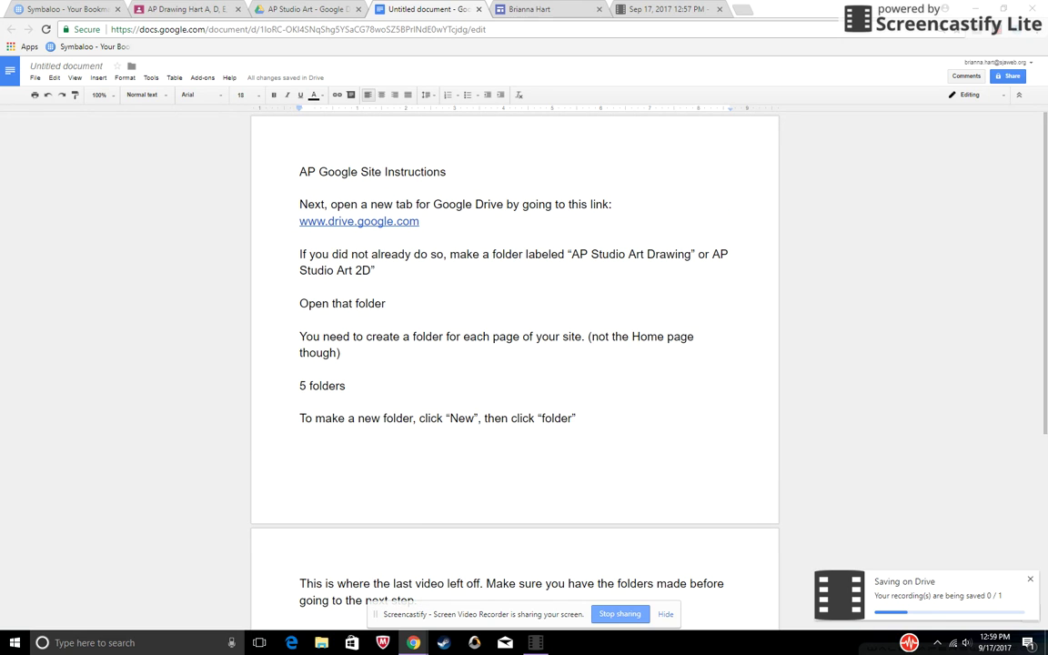
drag(1045, 367, 1044, 387)
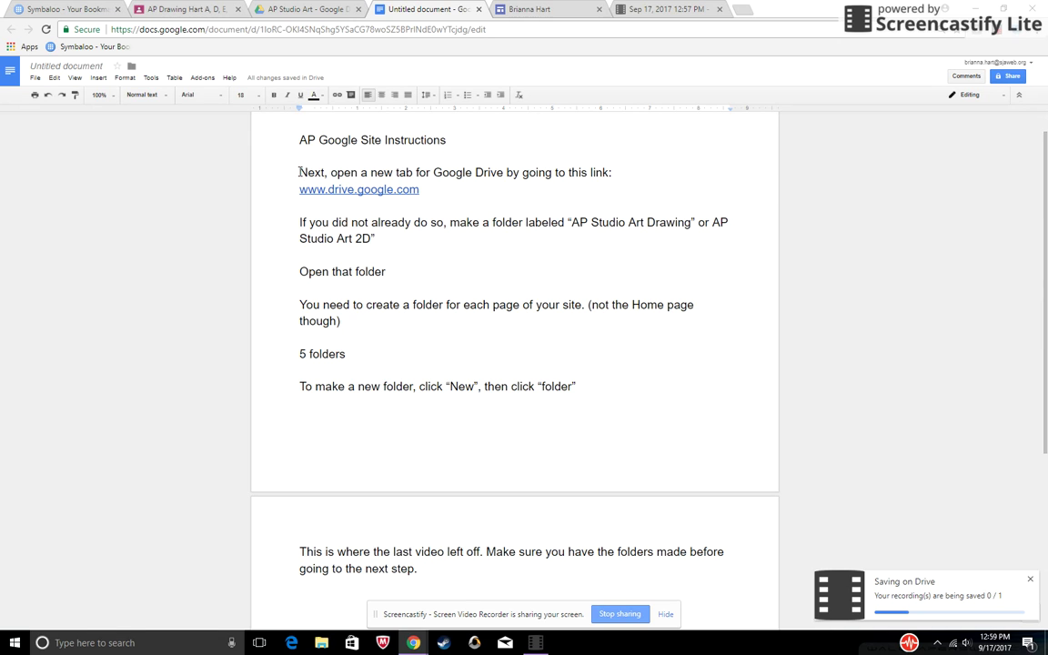
drag(297, 171, 463, 206)
drag(298, 219, 402, 247)
click(305, 262)
drag(305, 262, 377, 324)
click(299, 285)
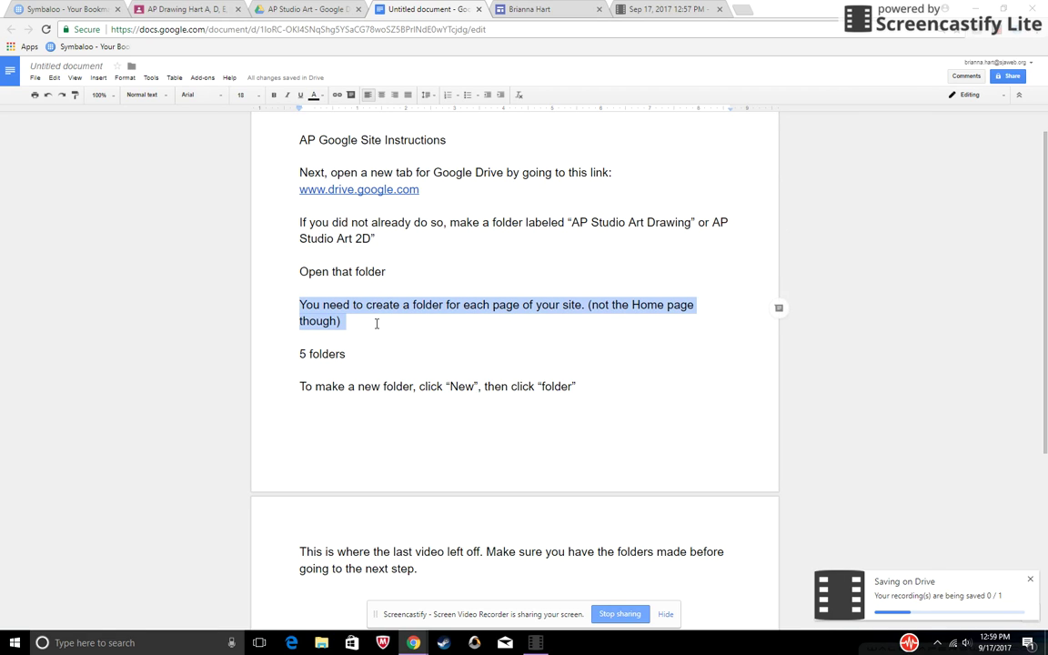
click(382, 327)
Extend the "5 folders" line with ": Breadth, Concentration, Quality, Visual Journals, Works for Consideration".
drag(298, 353, 399, 361)
click(398, 362)
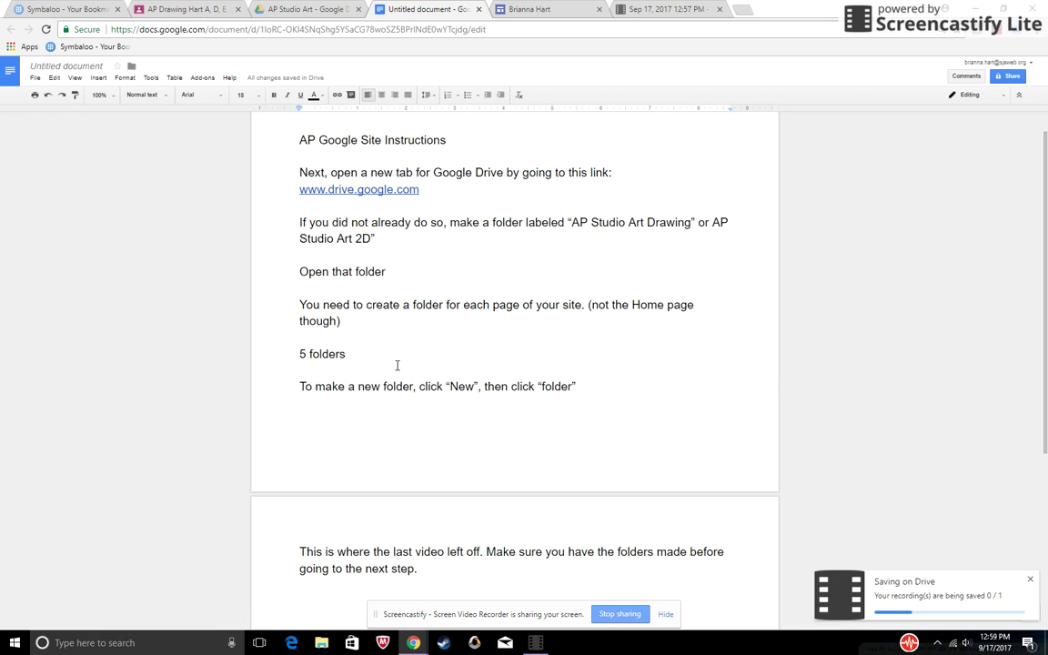
text(: Breadth, concentration)
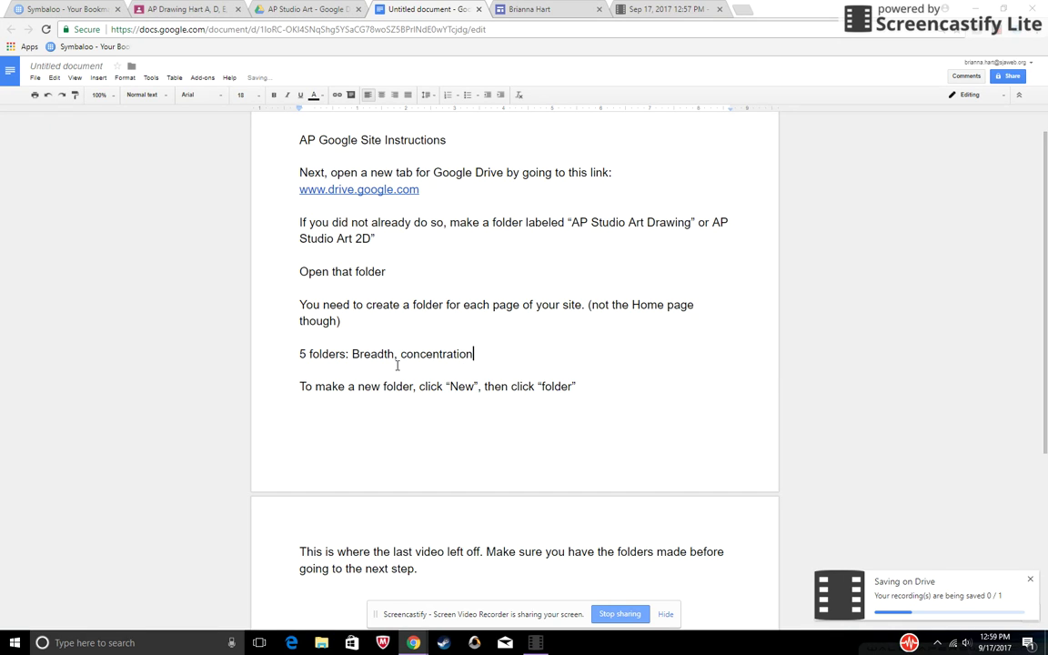
click(403, 354)
key(BackSpace)
text(C)
click(497, 361)
text(, Quality, Visual Journals)
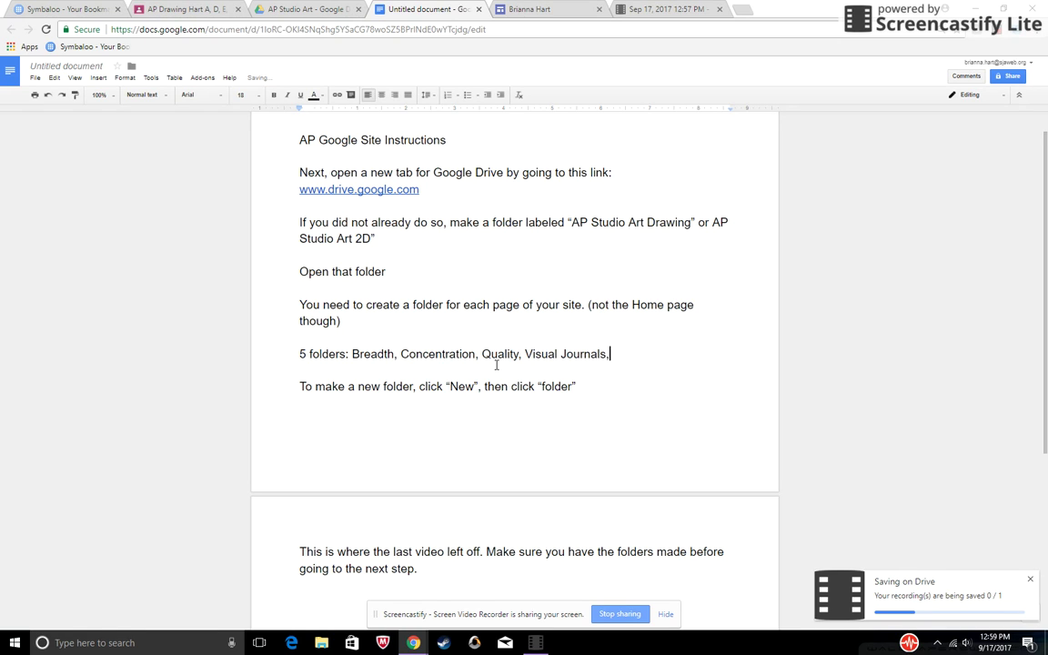
text(, Works for Consideration)
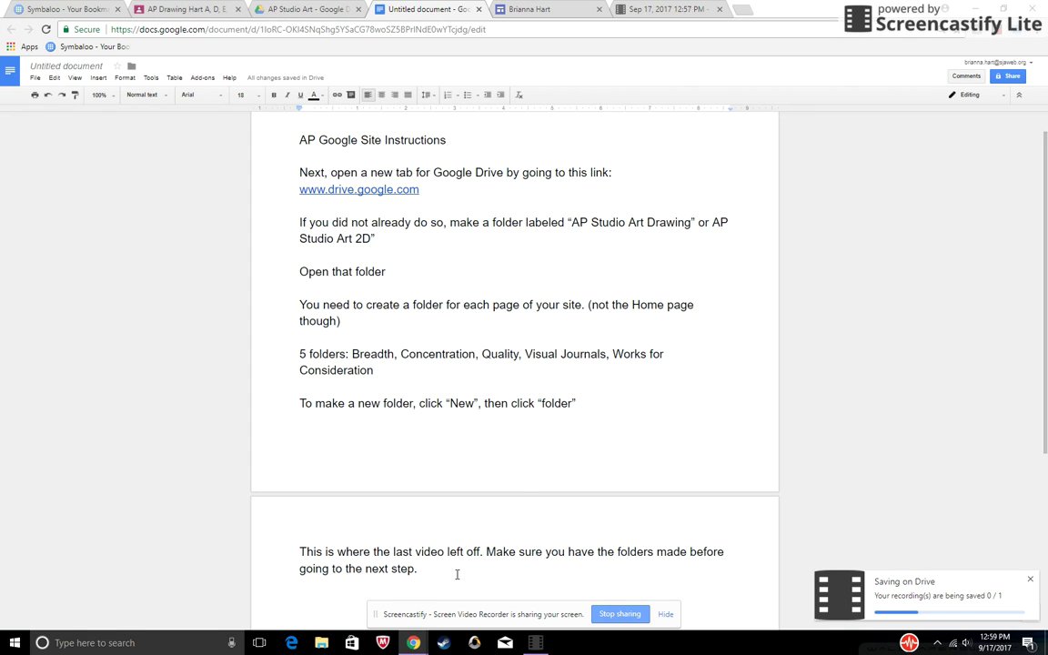
Delete all the instruction text below the "AP Google Site Instructions" title.
drag(427, 572, 253, 134)
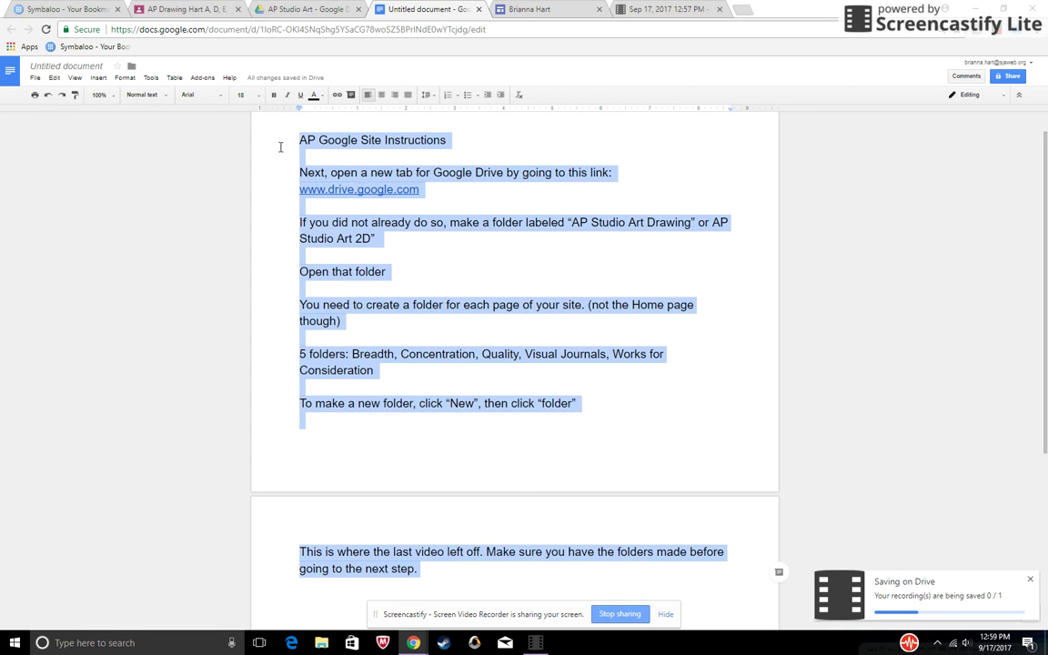
click(295, 174)
drag(295, 175, 515, 590)
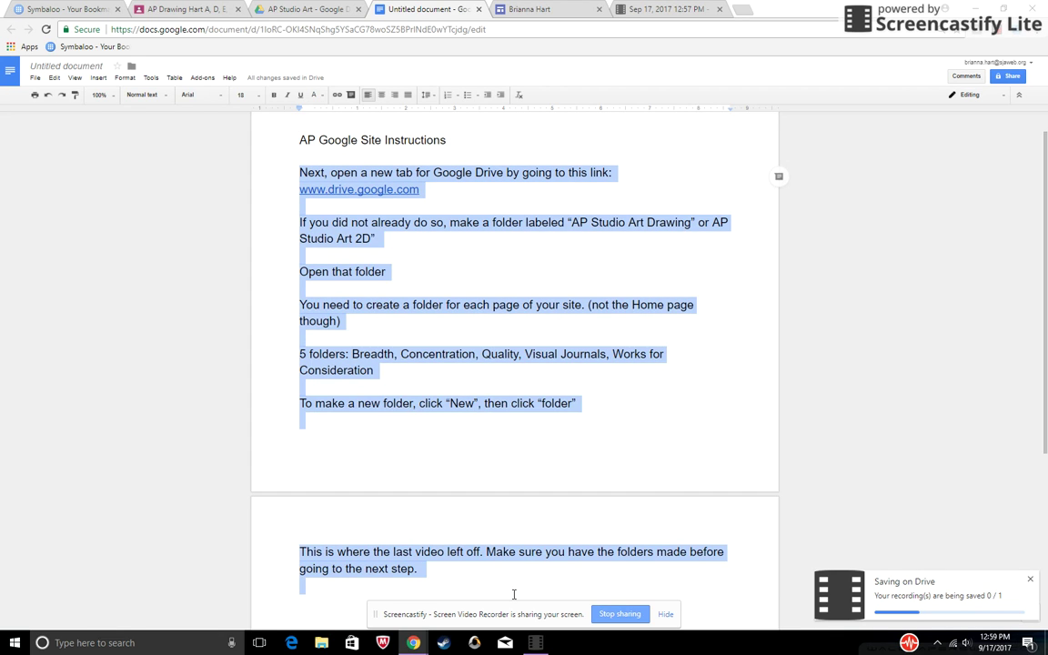
key(BackSpace)
Write "Next, you need to share your AP Studio Art folder with me in Google Drive" below the title.
text(Next, you )
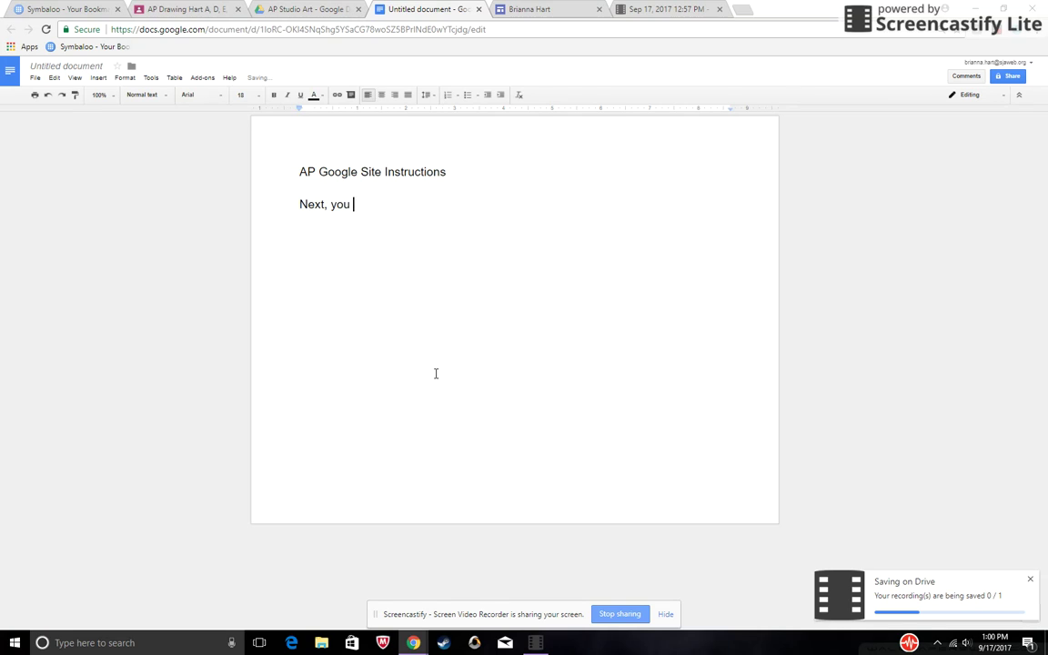
text(need to insert these)
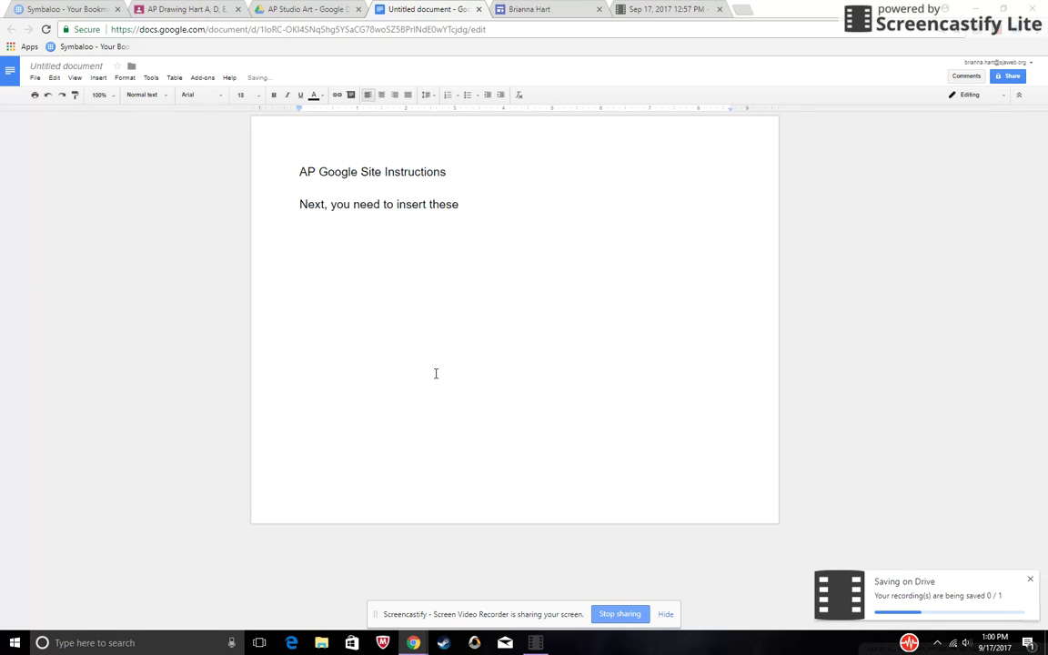
key(BackSpace)
key(BackSpace)
key(BackSpace)
key(BackSpace)
key(BackSpace)
key(BackSpace)
key(BackSpace)
key(BackSpace)
key(BackSpace)
key(BackSpace)
key(BackSpace)
key(BackSpace)
key(BackSpace)
key(BackSpace)
key(BackSpace)
key(BackSpace)
text(to share your AP Studio Art folder with me in Google S)
key(BackSpace)
text(Drive )
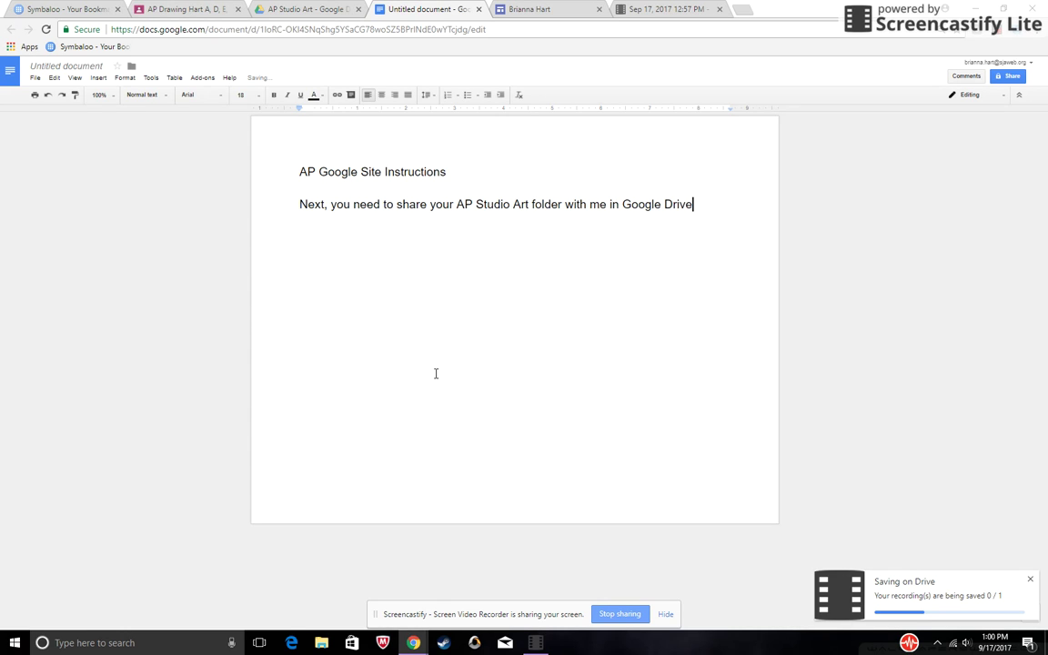
text(Go back to www)
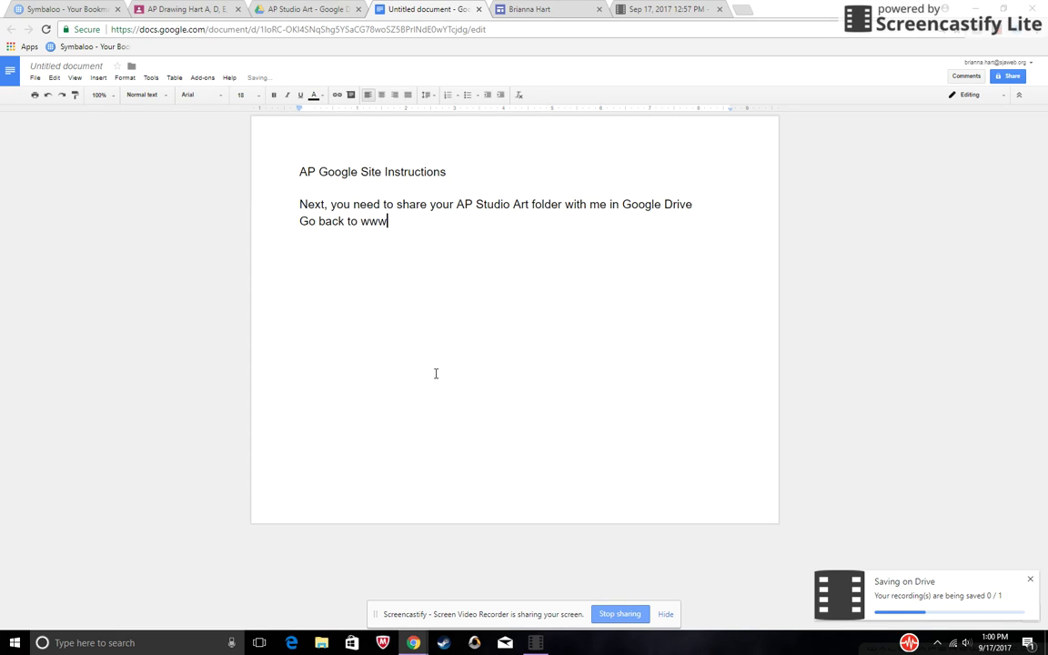
text(.drive.google.com)
key(Return)
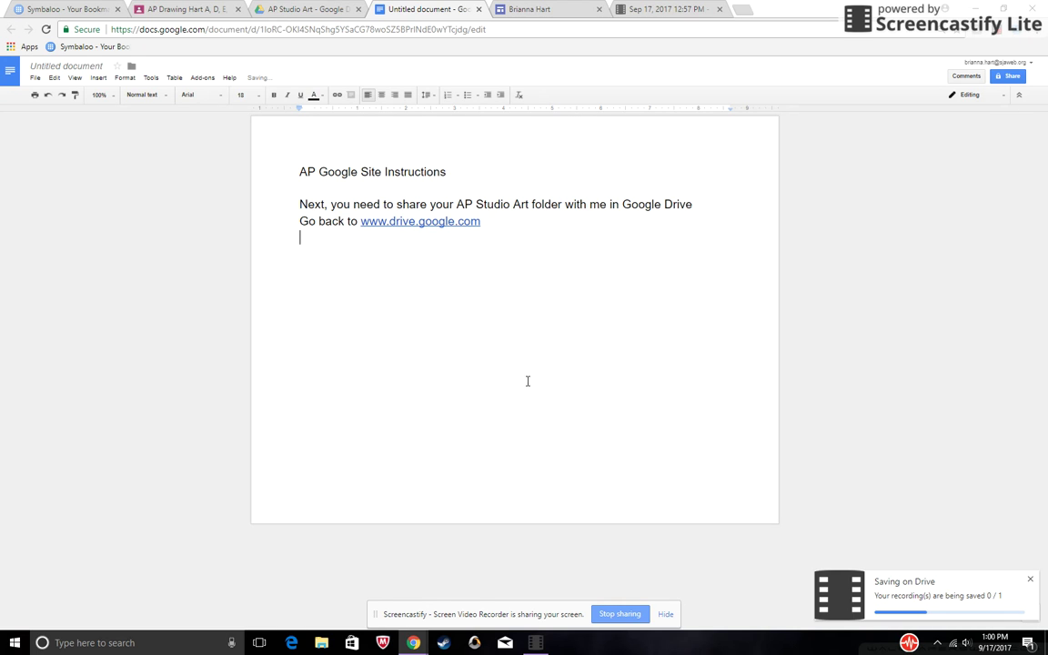
Switch to Google Drive, dismiss the new folder dialog and select the AP Studio Art folder inside Example Portfolio folders.
click(294, 8)
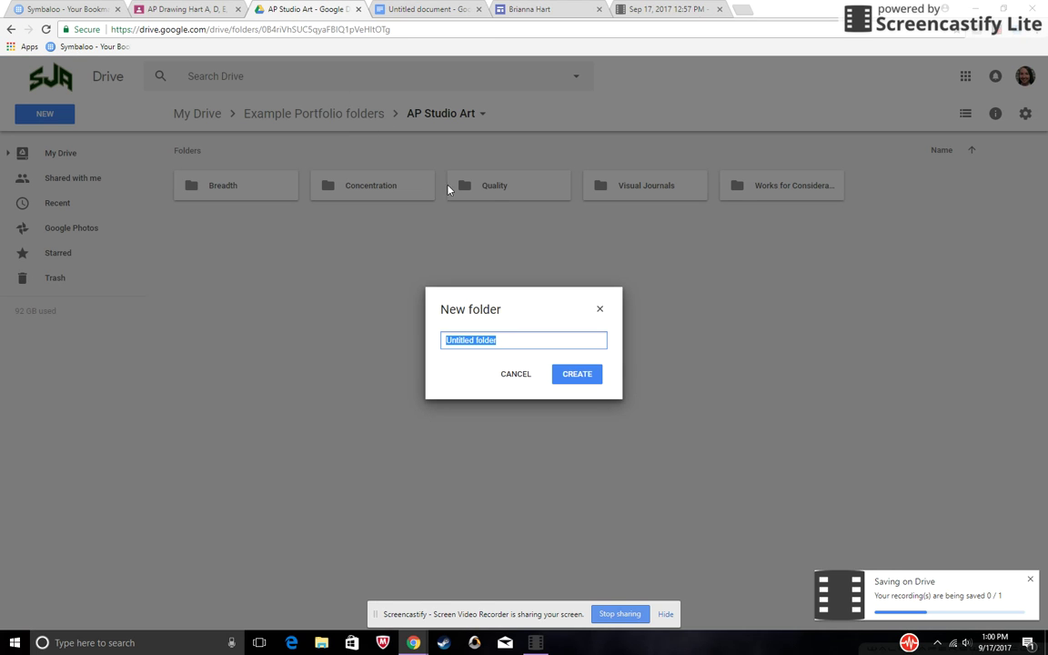
click(515, 376)
click(356, 116)
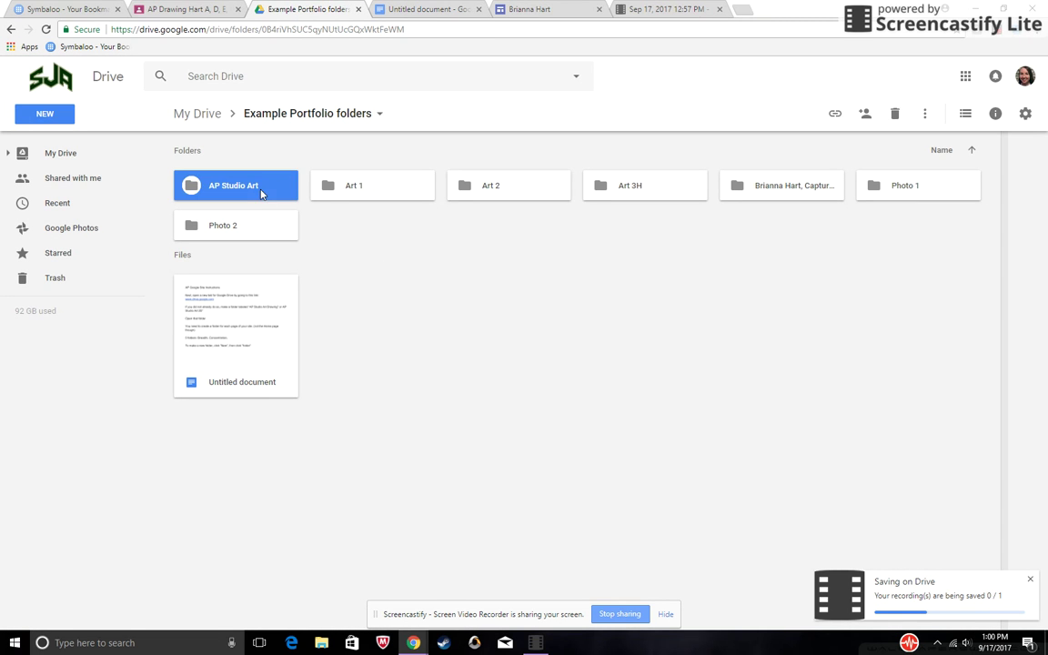
Return to the Google Docs document and add the line "Click your AP Studio Art folder ONCE to highlight it.".
click(419, 9)
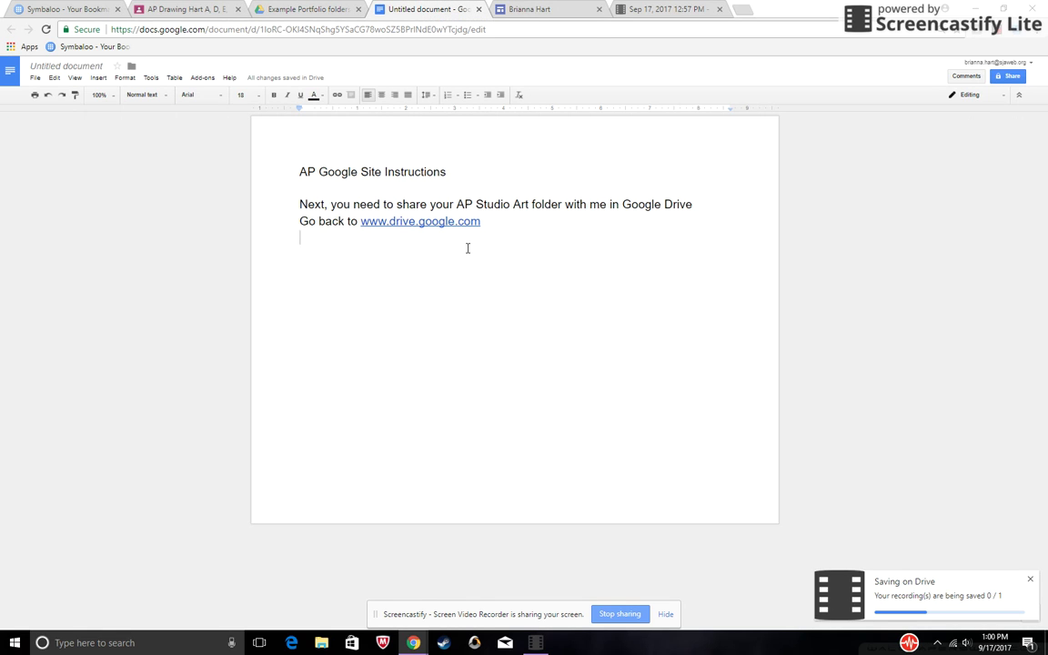
text(Click your AP Studio A)
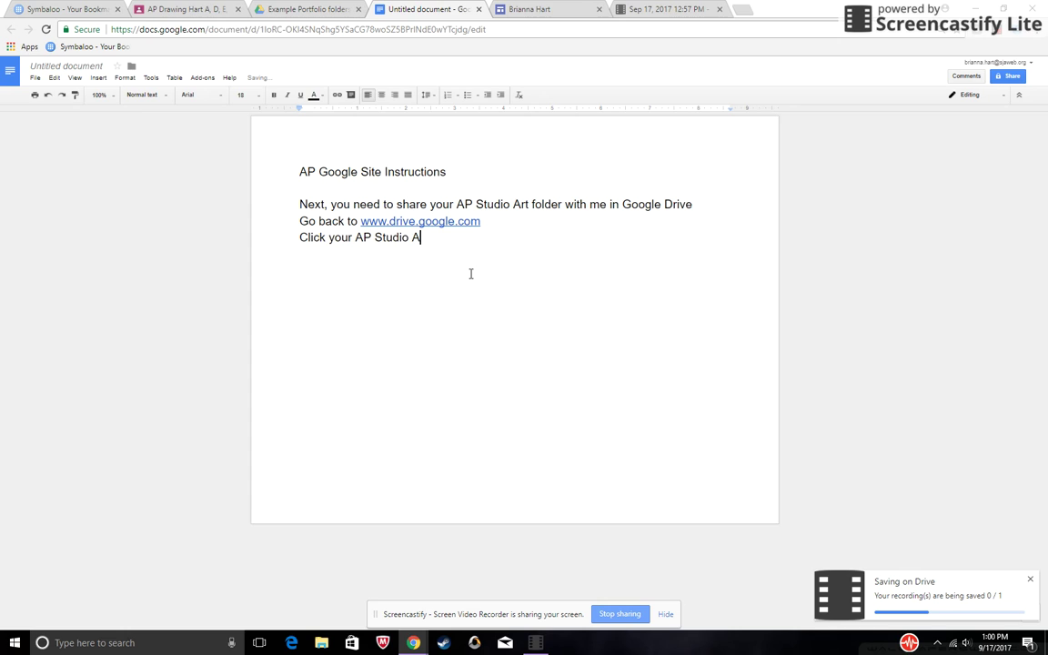
text(rt folder ONCE to highlight it.)
key(Return)
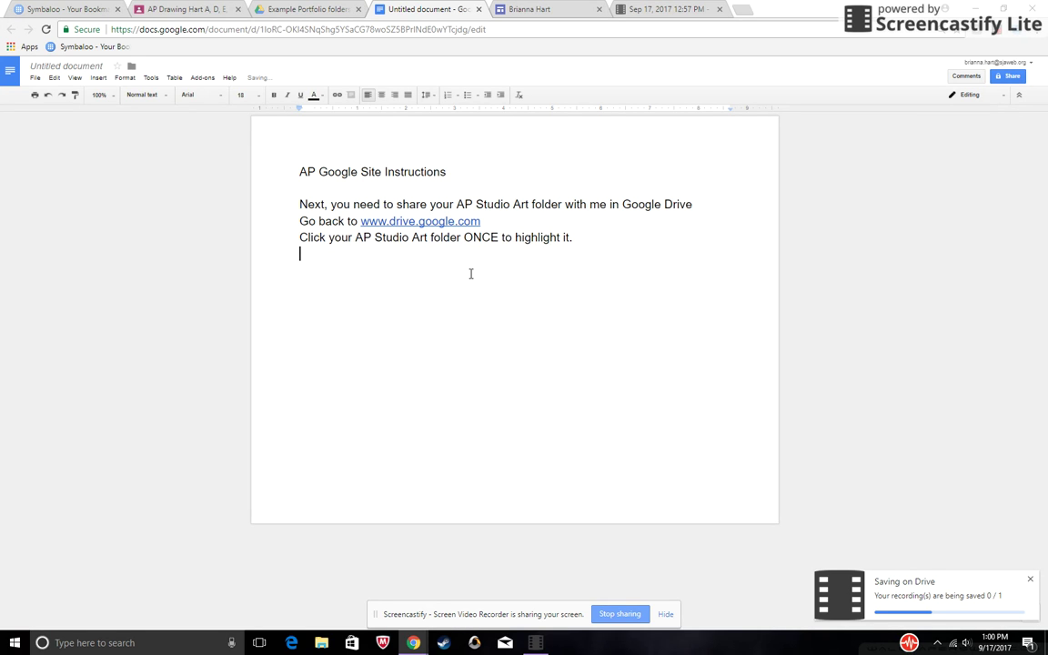
Consult Google Drive and add "In the top right corner of the menu for drive, there is the share icon, the person with a + sign.".
click(299, 9)
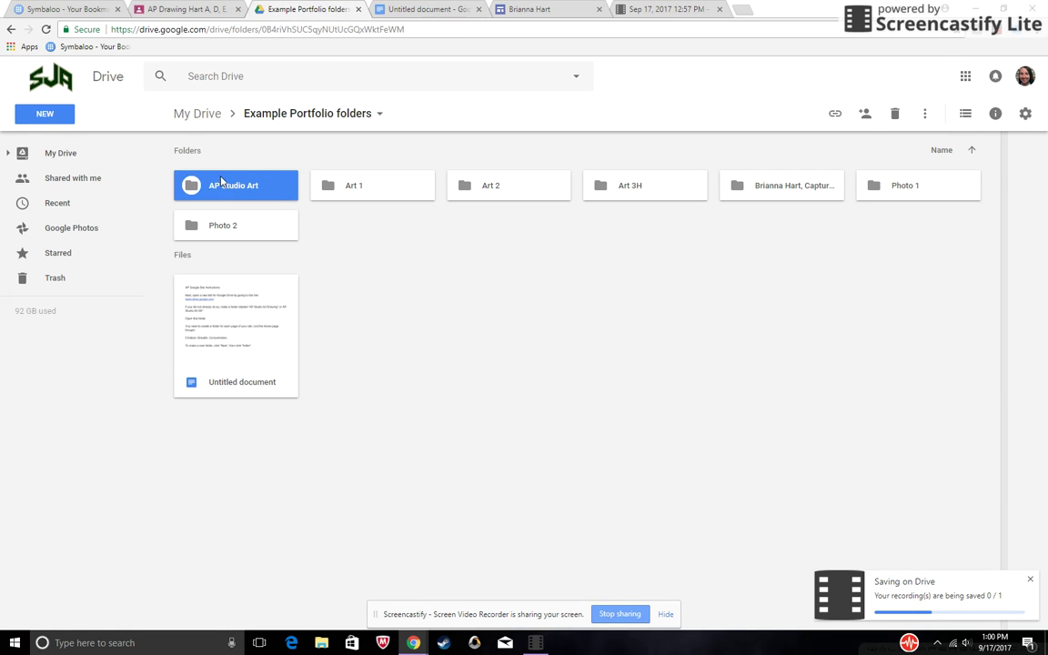
click(373, 8)
text(In the top right corner of)
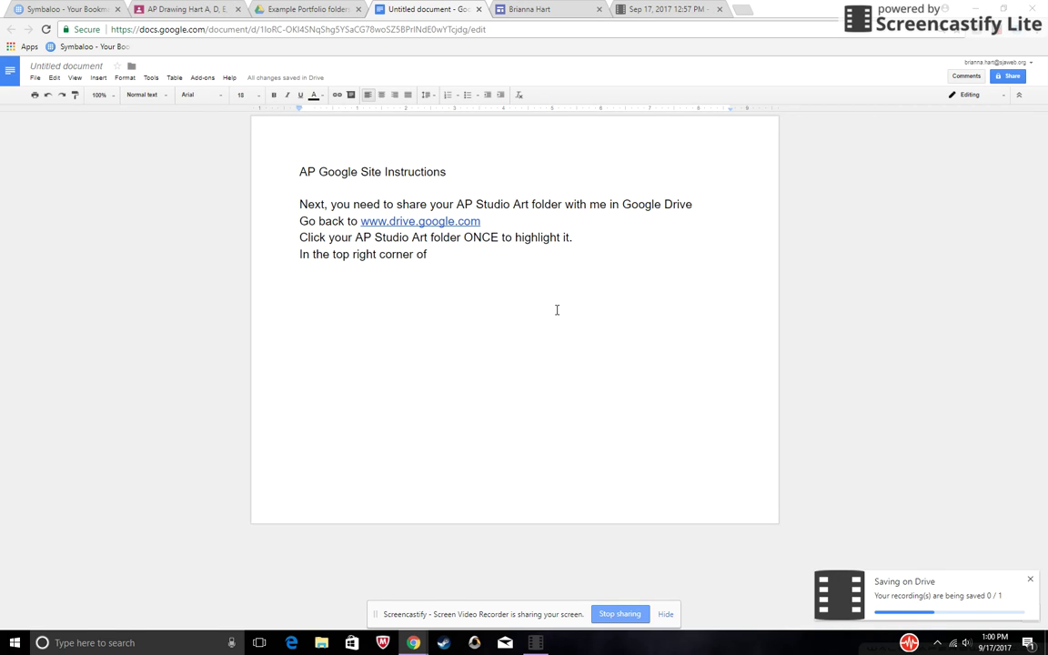
text( the menu for drive)
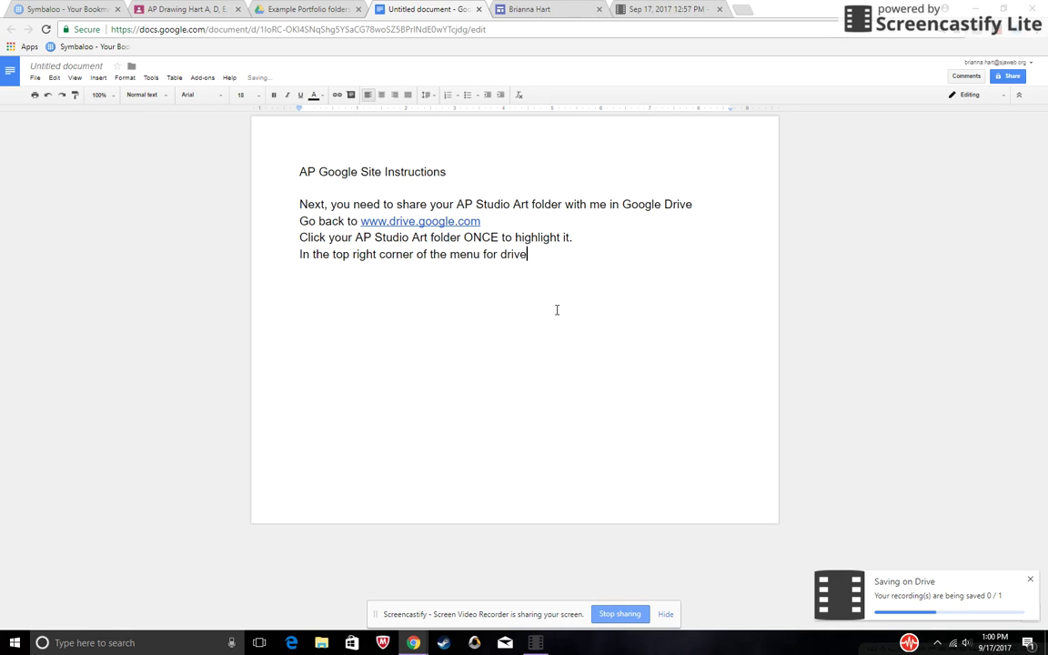
text(, there is the share icon, the person wi)
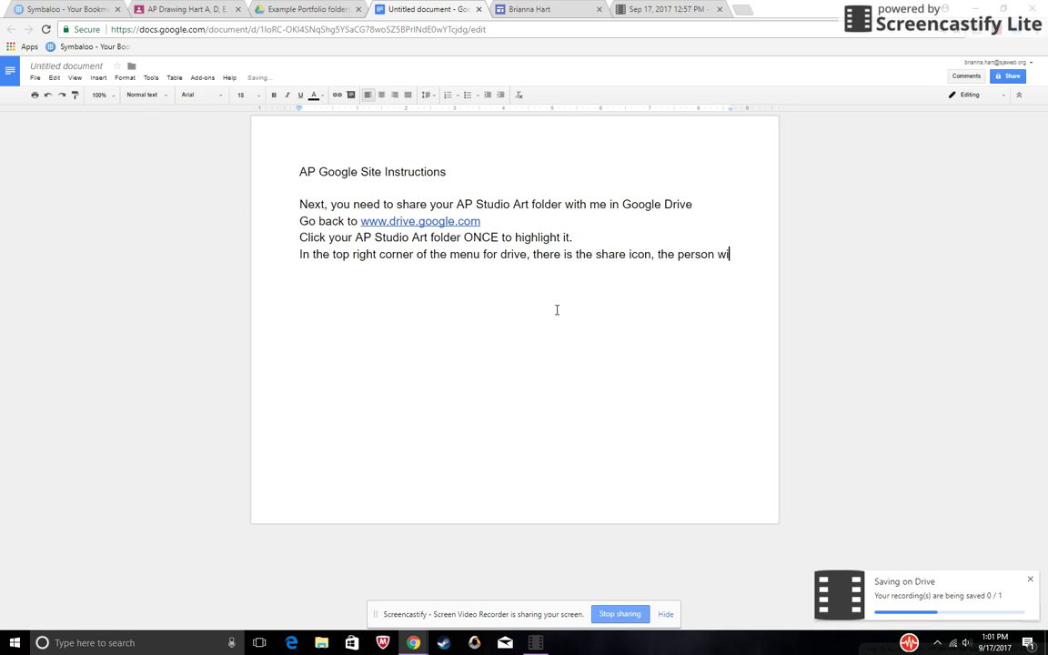
text(th a + sign)
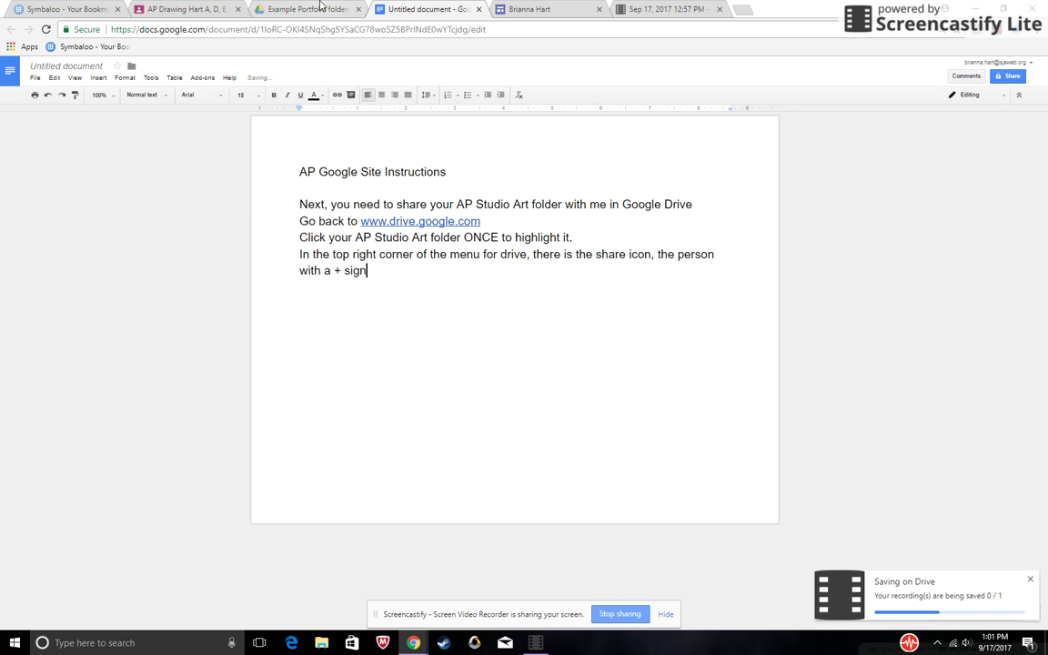
click(320, 6)
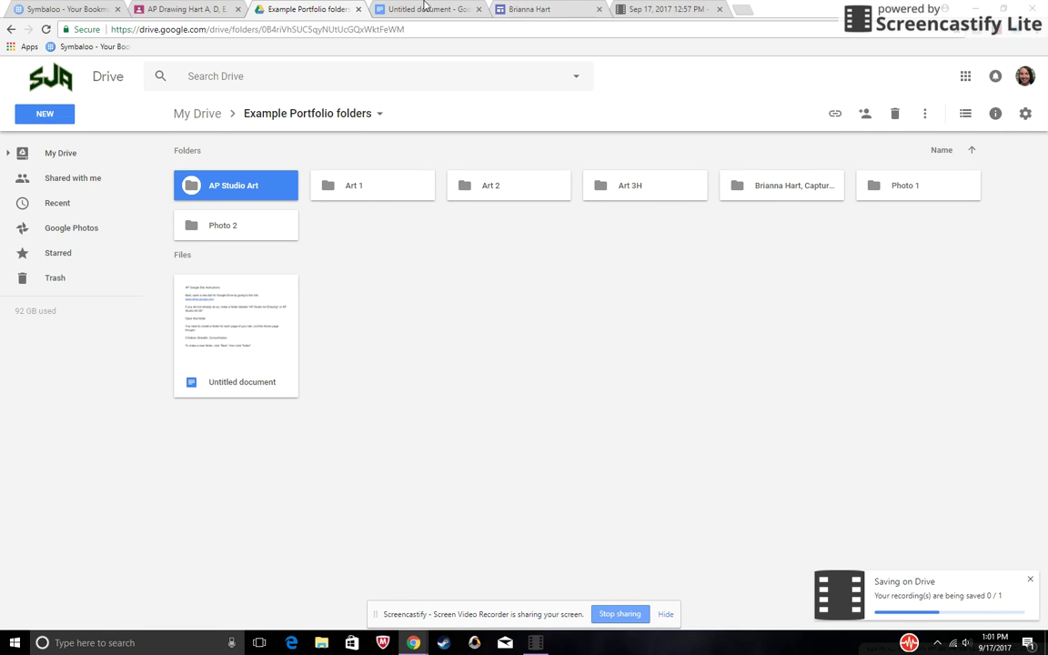
click(425, 7)
text(.)
Add a separate paragraph reading "Click that" after a blank line.
key(Return)
key(Return)
text(Click that)
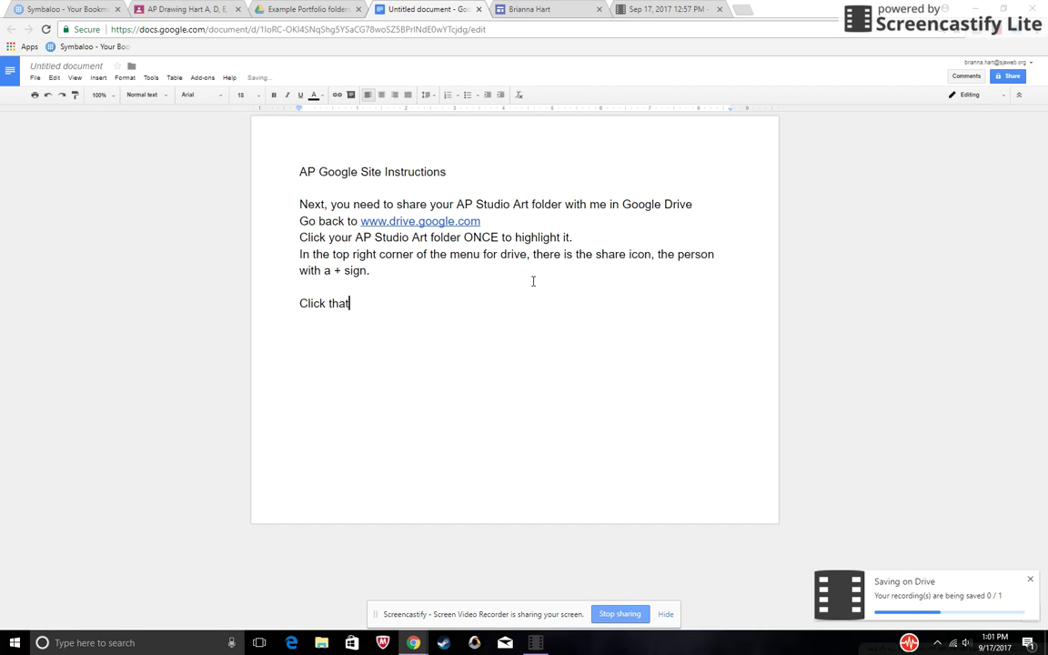
key(Return)
Switch to Google Drive and open the sharing dialog for the selected AP Studio Art folder.
click(282, 9)
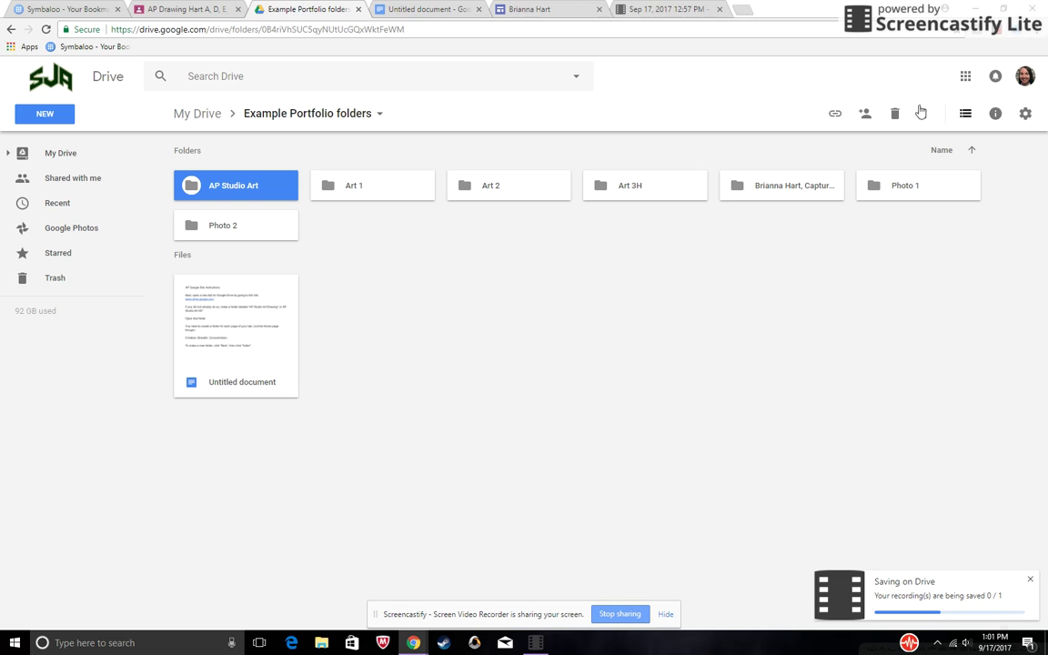
click(868, 116)
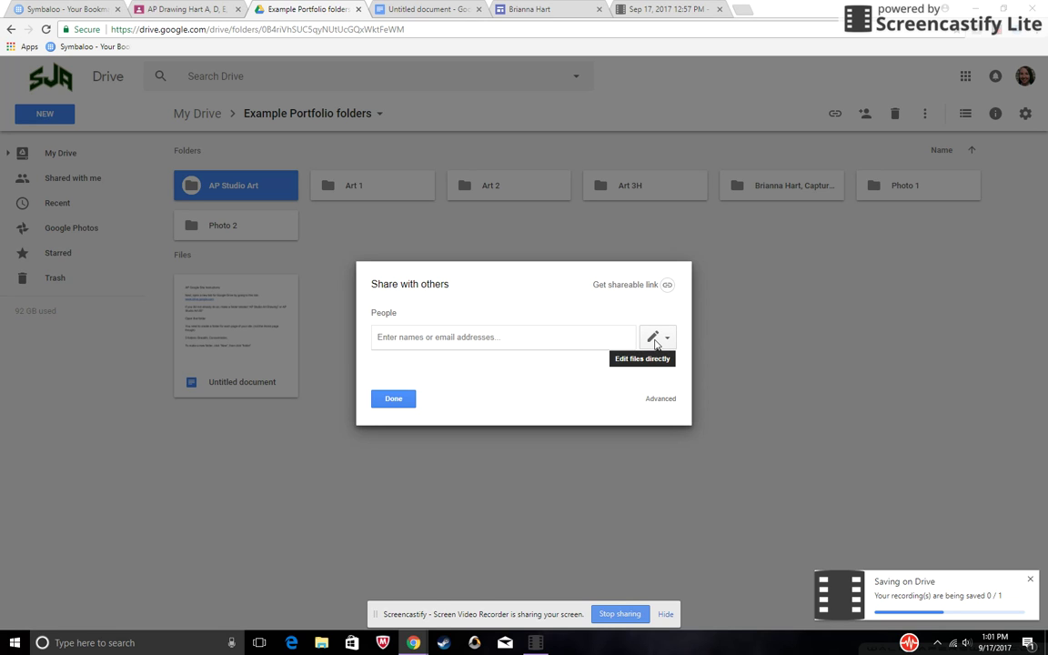
Back in the document, write "First, change the pencil icon to the eye icon. Click it, then select “View”" as a new paragraph.
key(ctrl+Tab)
text(First, chenge the)
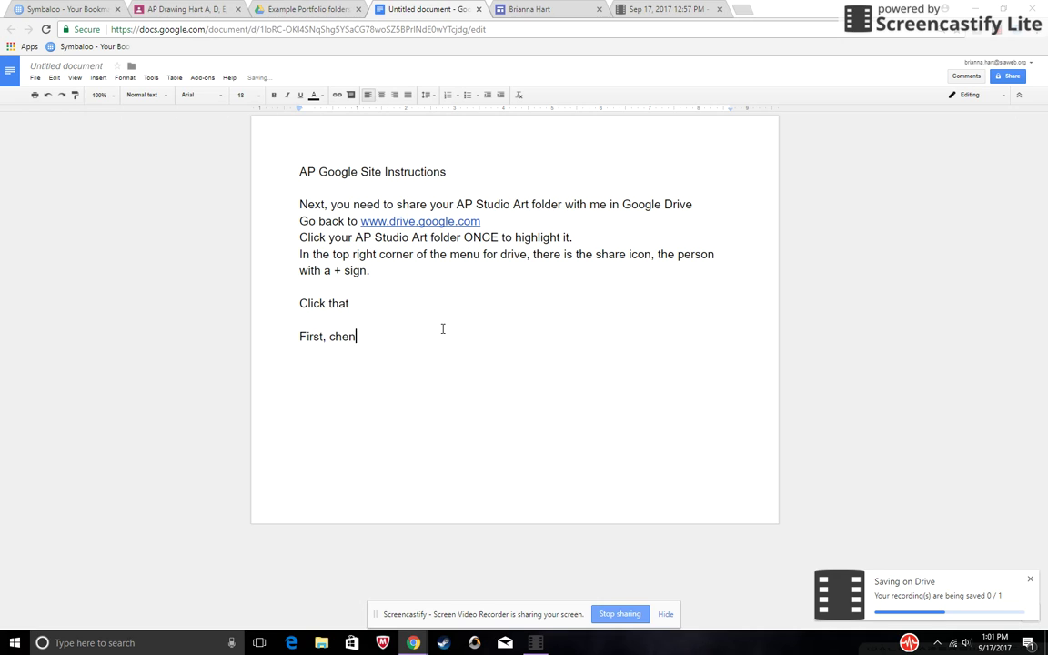
key(BackSpace)
key(BackSpace)
key(BackSpace)
key(BackSpace)
key(BackSpace)
key(BackSpace)
key(BackSpace)
key(BackSpace)
text(ange the pencil icon to the eye i)
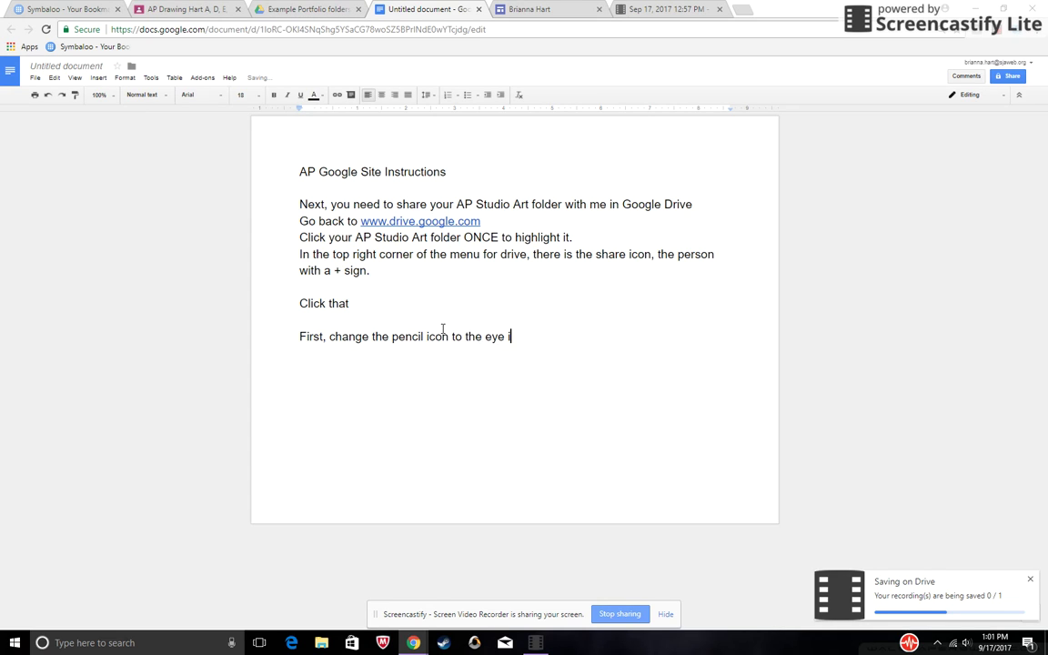
text(con. click it, then select “View”)
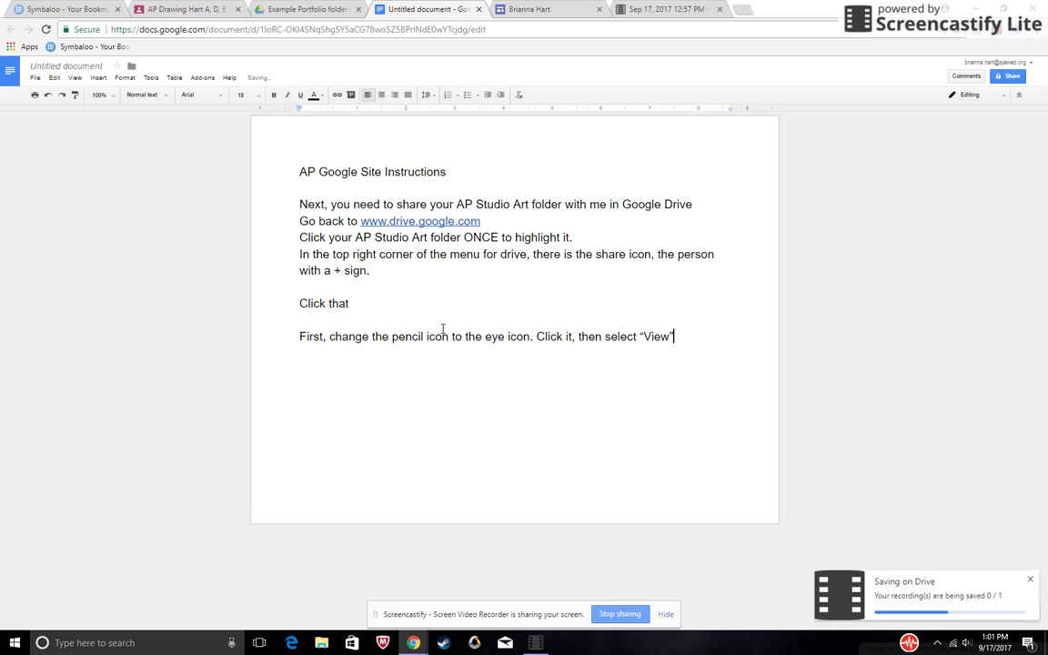
Switch to Google Drive and set the AP Studio Art folder's sharing permission to "Can view only".
click(283, 8)
click(665, 338)
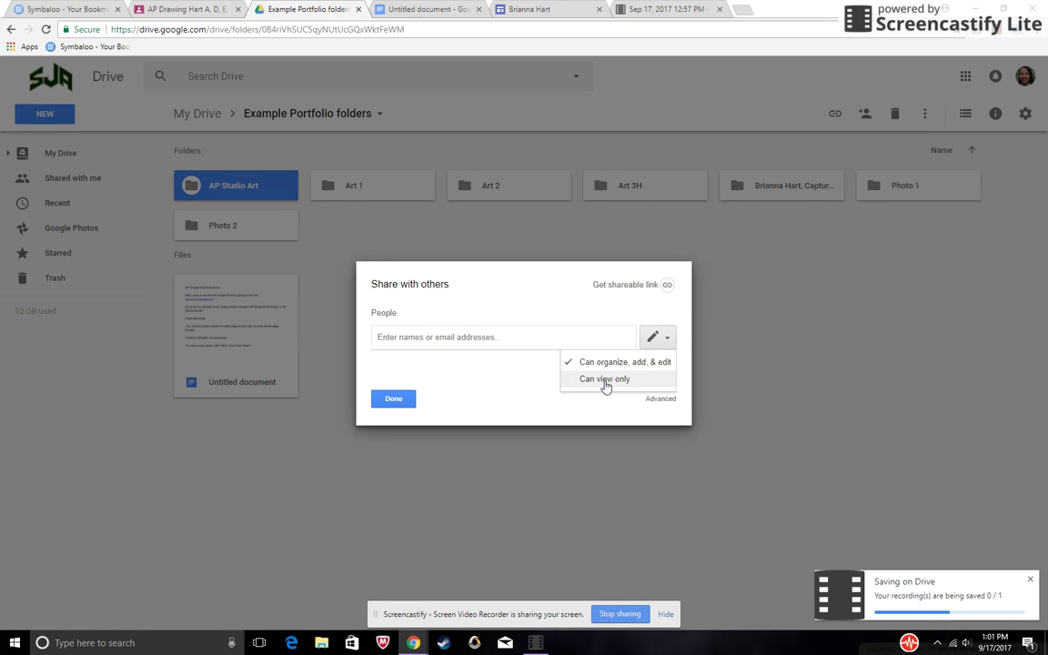
click(641, 386)
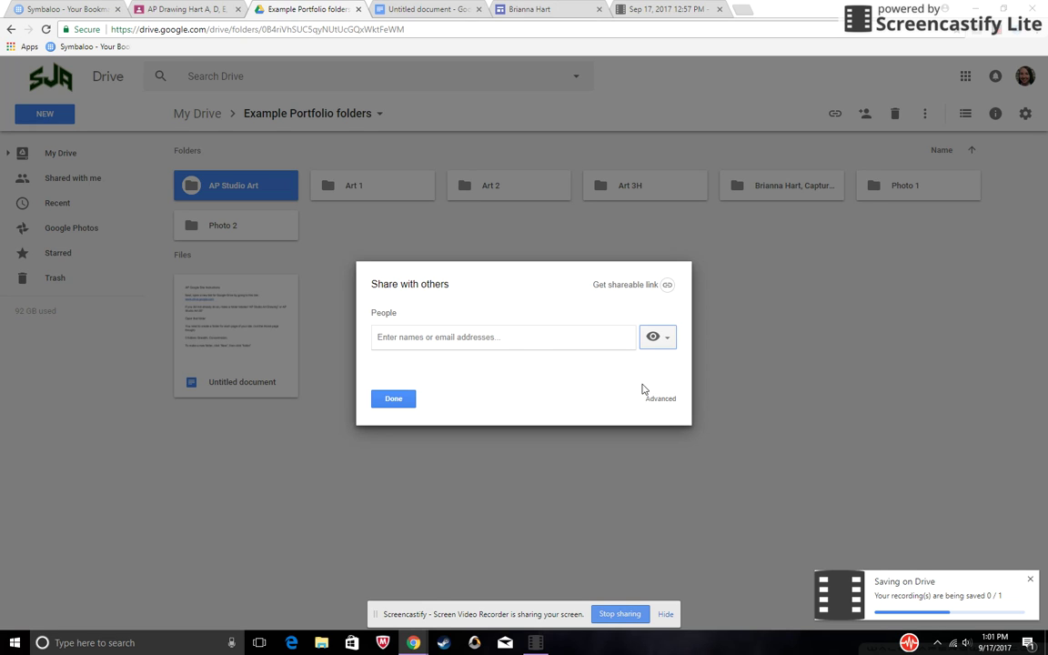
Back in the document, add a paragraph telling students "Next, type in" the teacher's full name "and my email should come up".
click(364, 6)
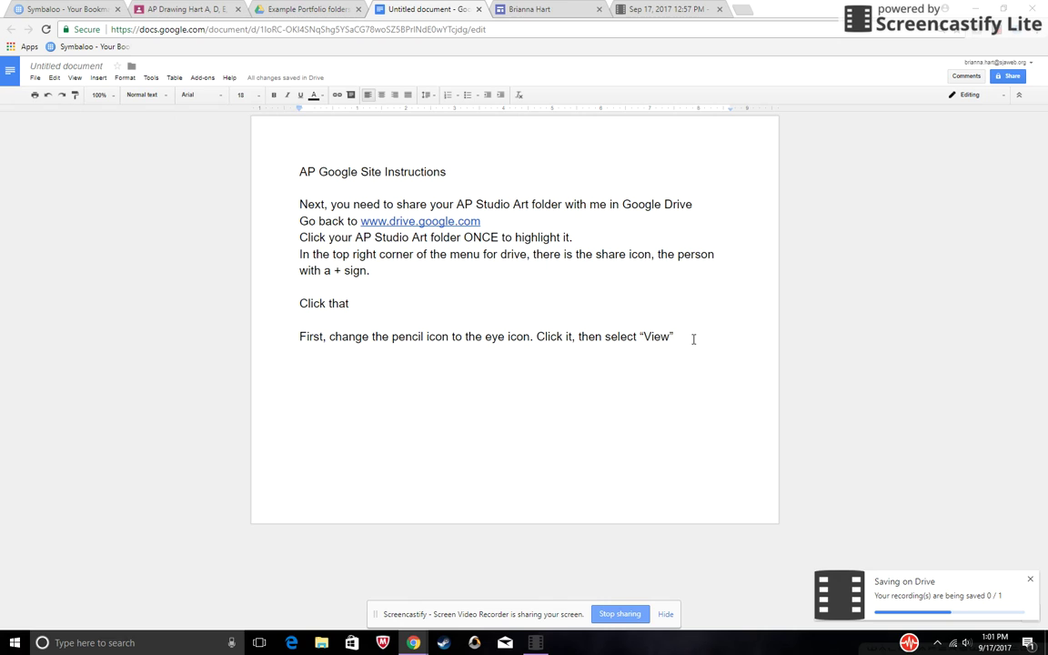
key(Return)
text(Next, type in Brianna Hart)
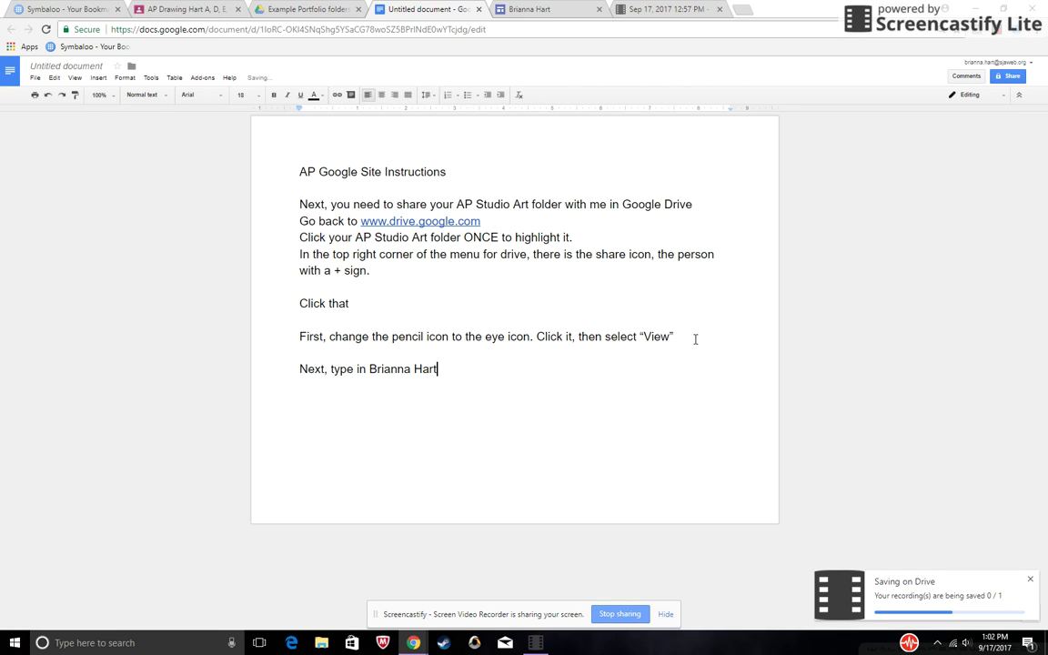
text(, m)
key(BackSpace)
text(and my email should come up)
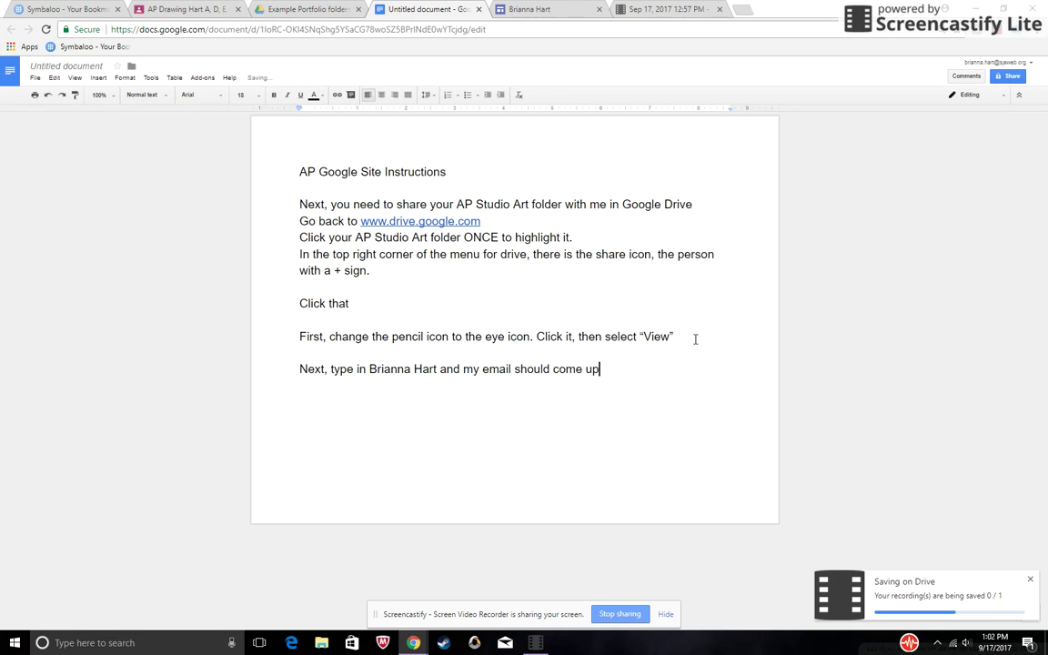
Continue the paragraph with a sentence saying that if they just type in the teacher's last name, "that should work too.".
text(. Or H)
key(BackSpace)
key(BackSpace)
key(BackSpace)
key(BackSpace)
key(BackSpace)
key(BackSpace)
key(BackSpace)
text(If you just type in Hart, that)
text(d work too.)
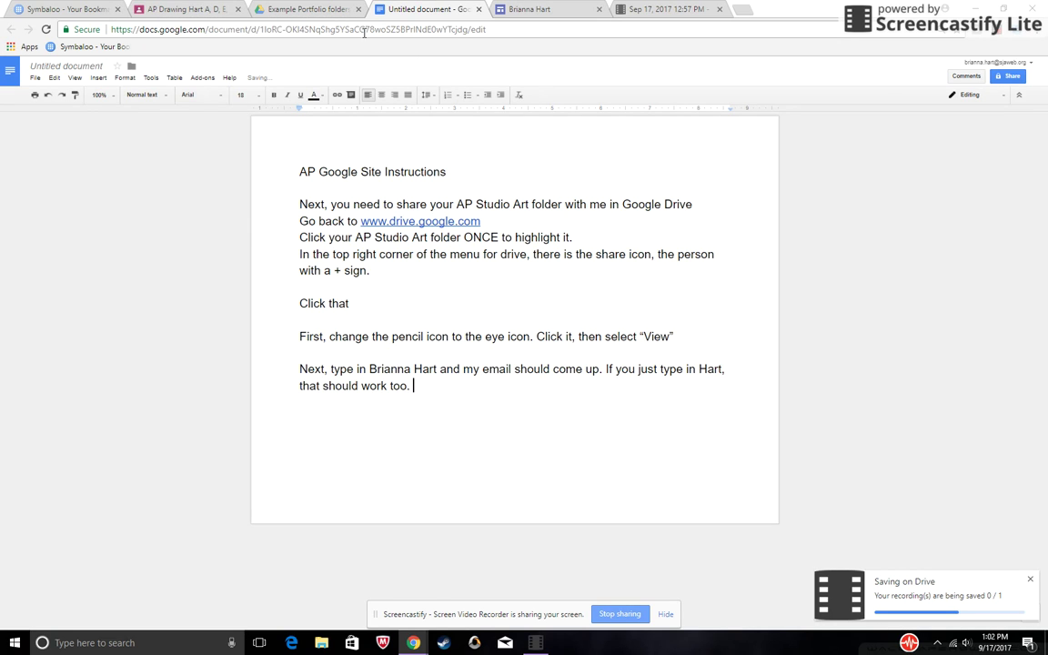
Switch to Google Drive and add the teacher as a recipient in the sharing dialog, searching by last name.
click(293, 8)
text(Hart)
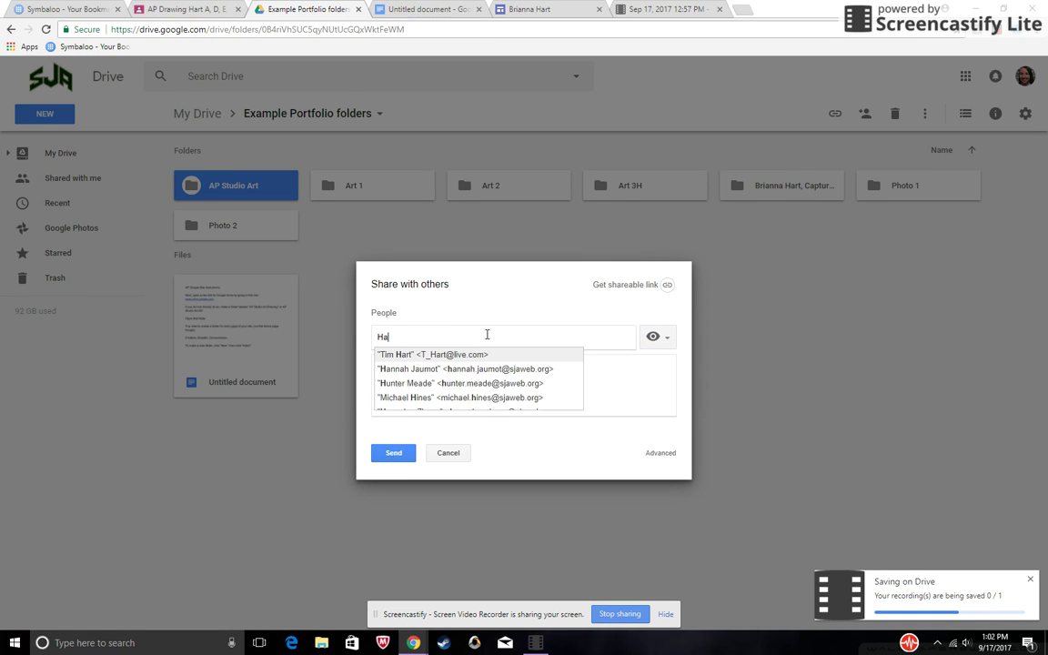
click(484, 367)
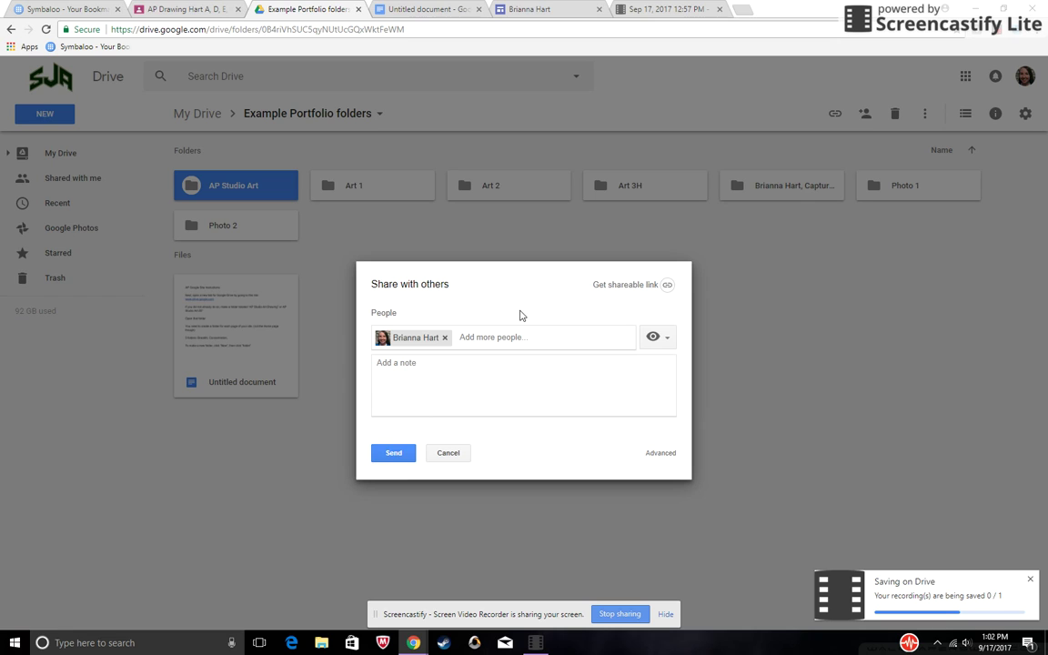
Return to the document and add the separate paragraph "Select my email address.".
click(394, 8)
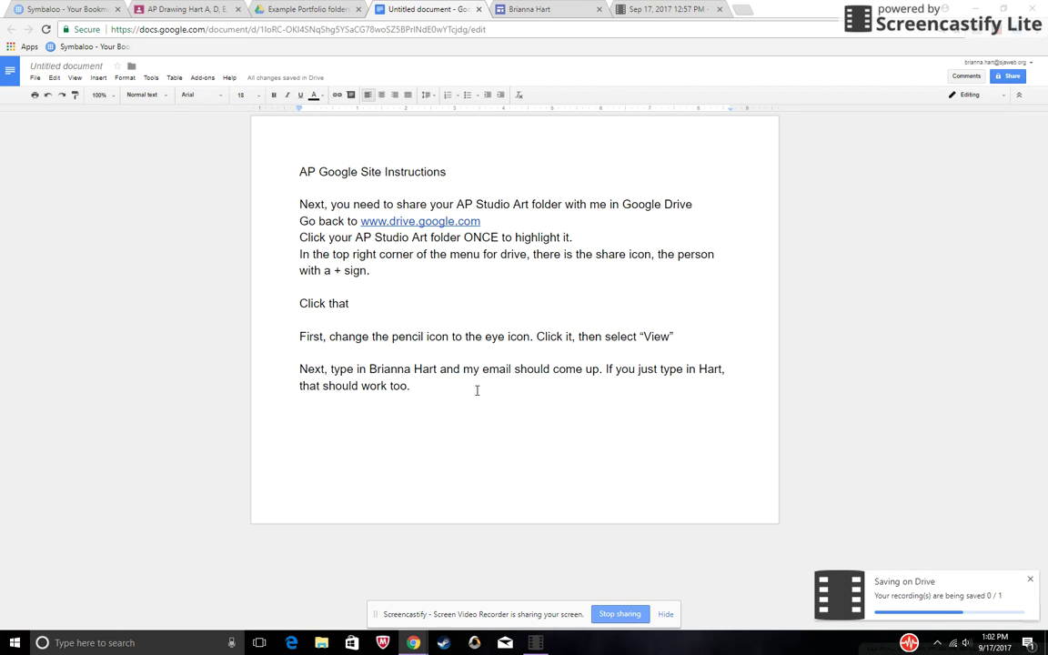
key(Return)
key(Return)
text(Select my email address.)
Check the recipient entry in the Drive sharing dialog, and append "You will see my picture and my name." to the document's last paragraph.
click(293, 15)
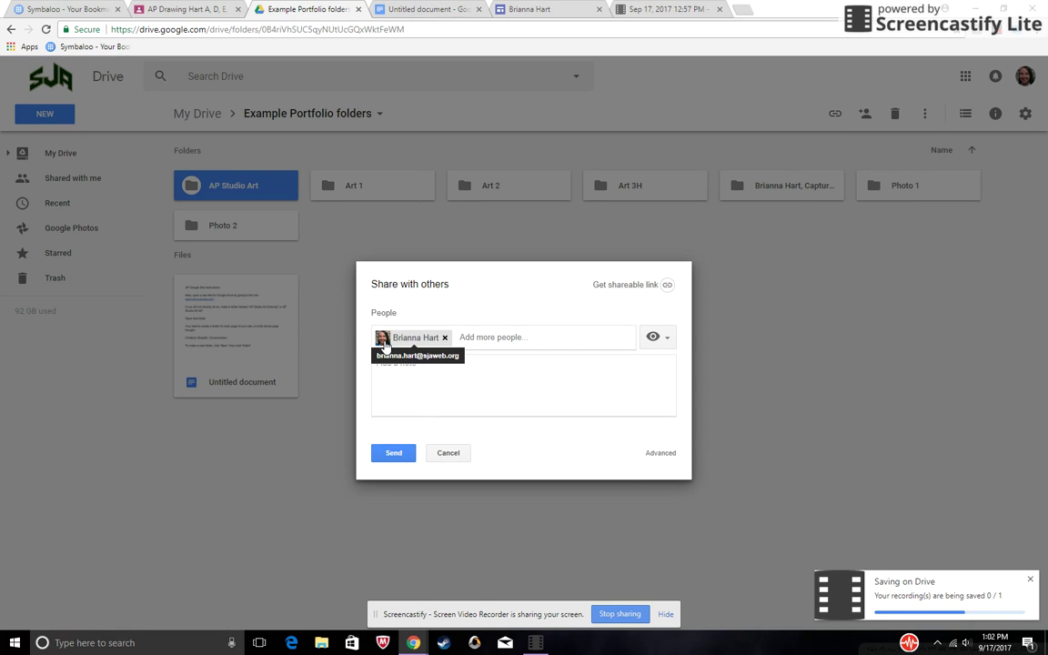
click(377, 9)
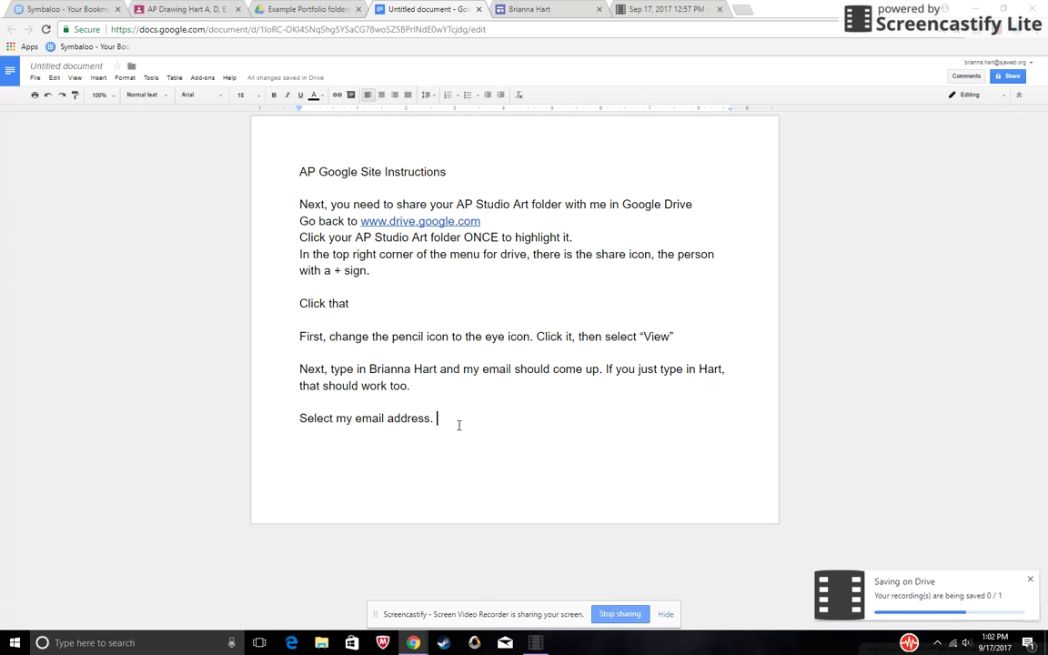
text(You wil)
text(l see my picture and m)
text(y)
key(BackSpace)
key(BackSpace)
key(BackSpace)
key(BackSpace)
key(BackSpace)
key(BackSpace)
text(and m)
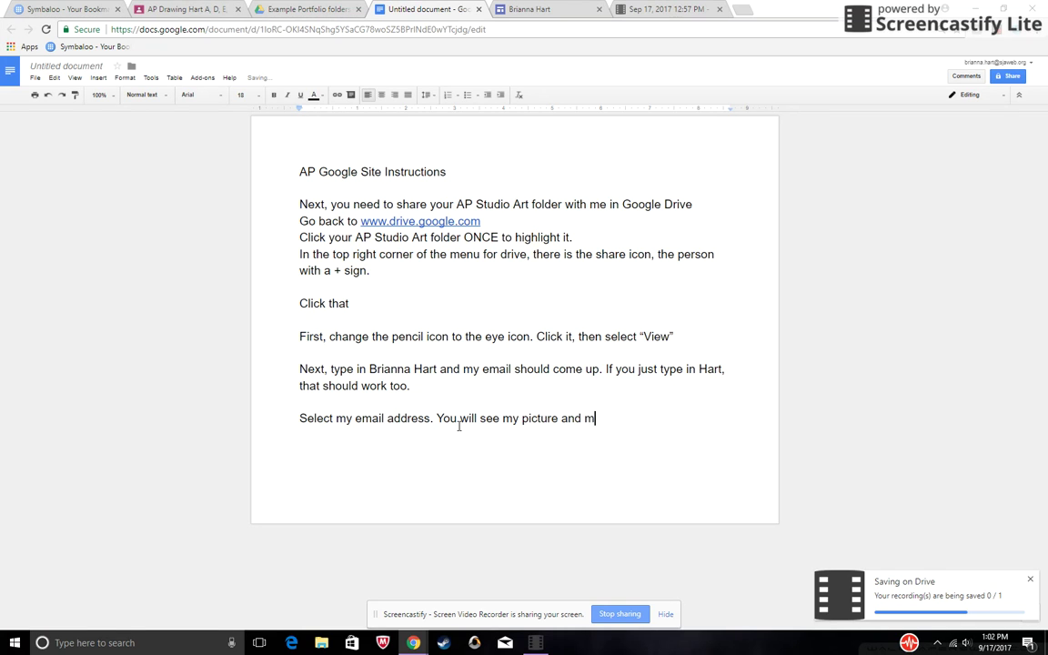
text(y name.)
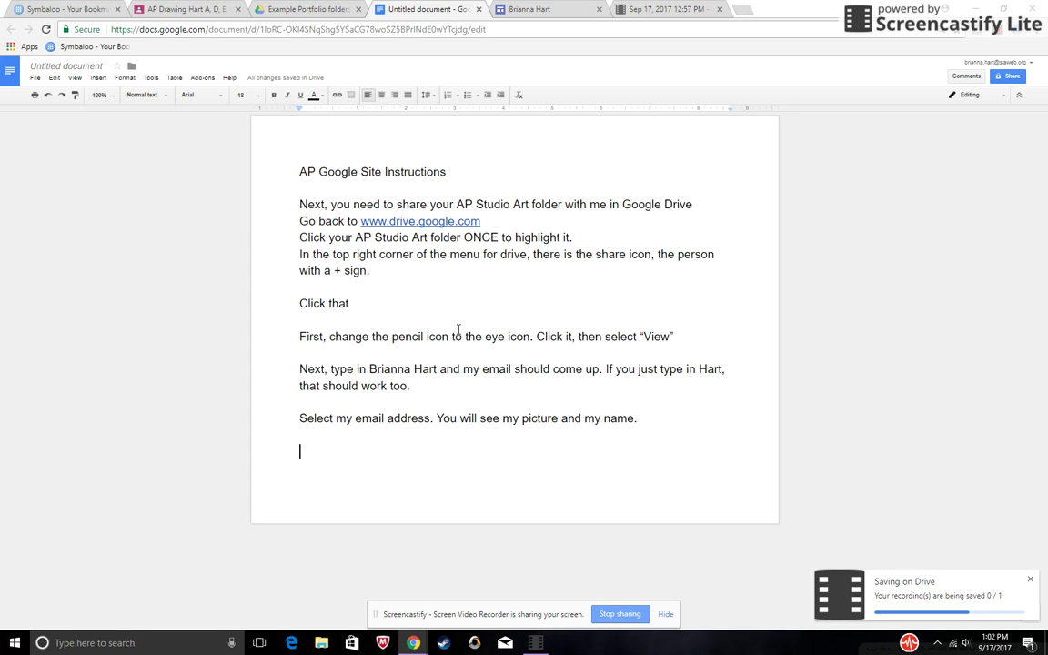
Consult the Drive sharing dialog again and write "Click “Send”" as a new paragraph in the document.
click(305, 12)
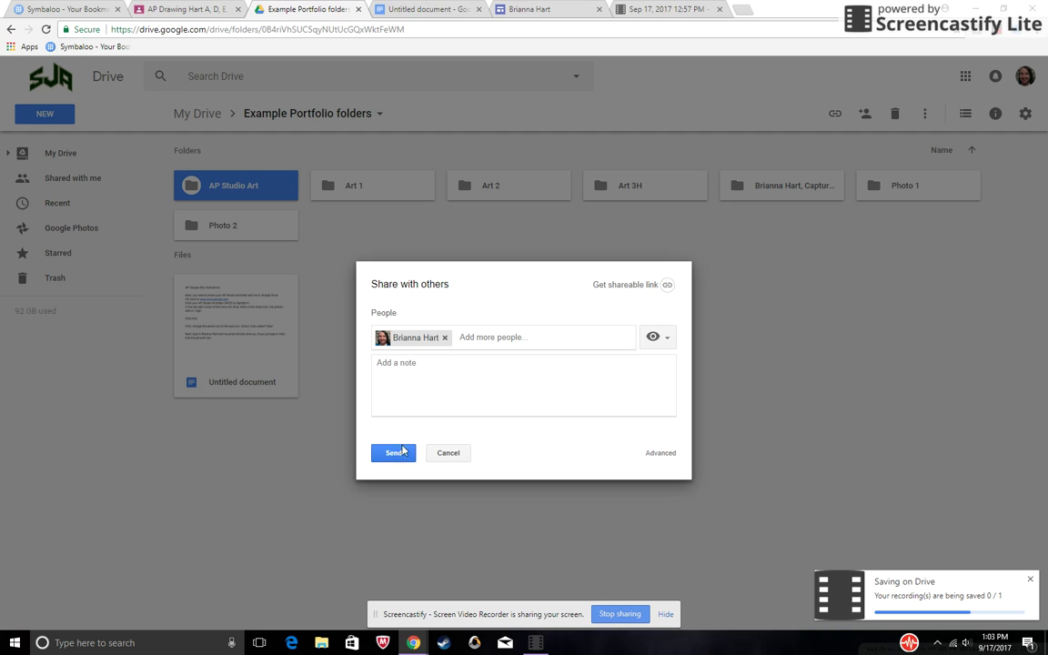
click(420, 10)
text(Click "Send”)
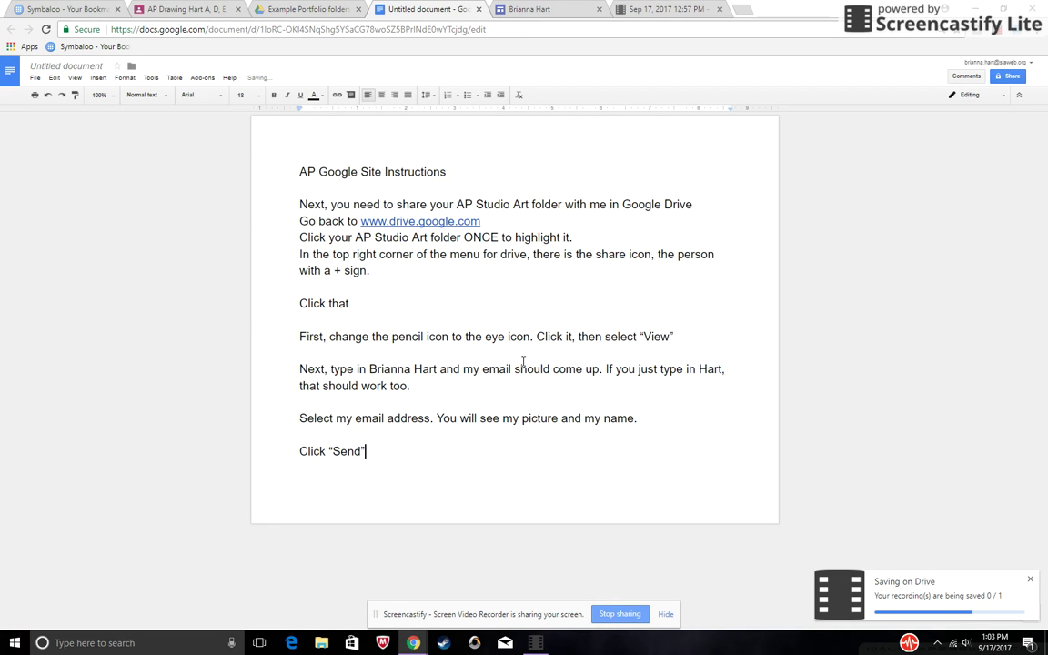
Send the folder's sharing invitation in Google Drive and return to the document.
key(ctrl+shift+Tab)
click(399, 458)
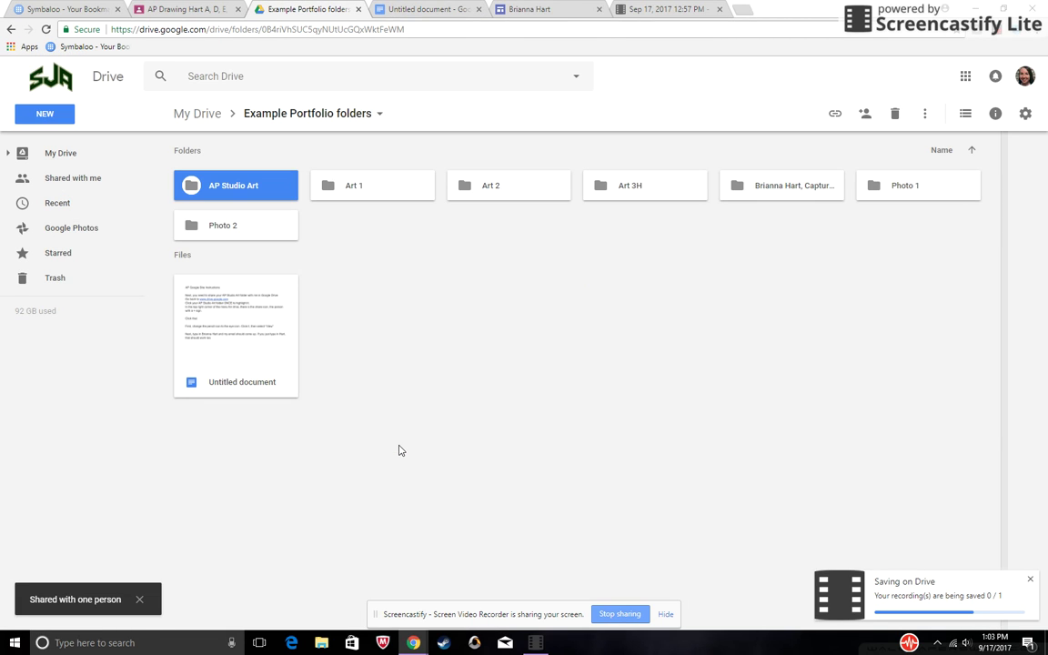
click(394, 8)
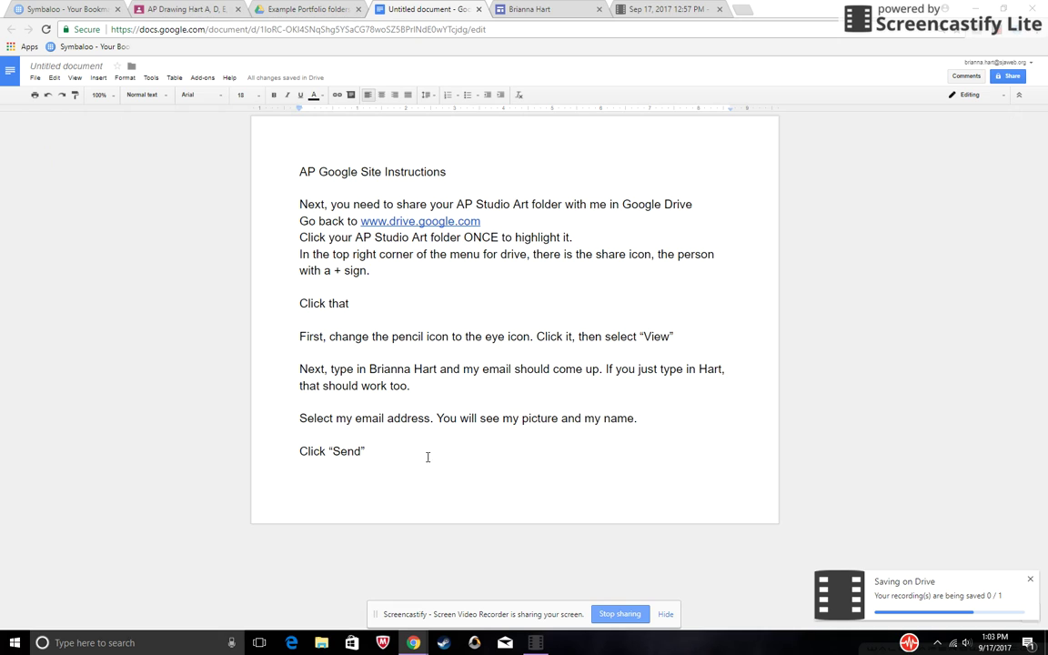
Delete all the instructions below the title "AP Google Site Instructions".
key(ctrl+Return)
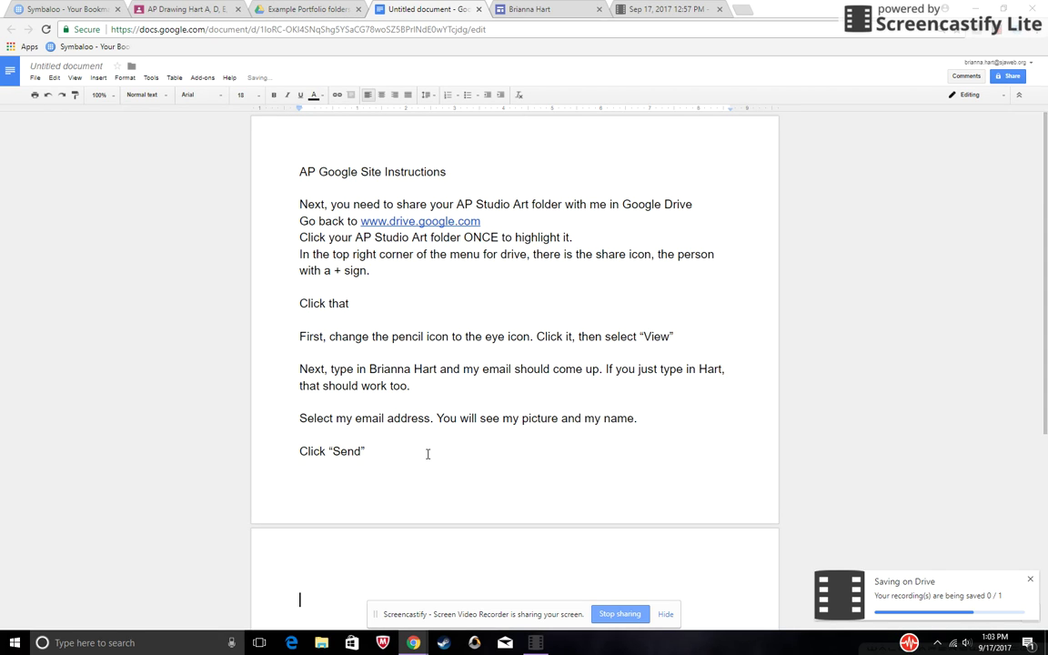
drag(414, 452, 276, 199)
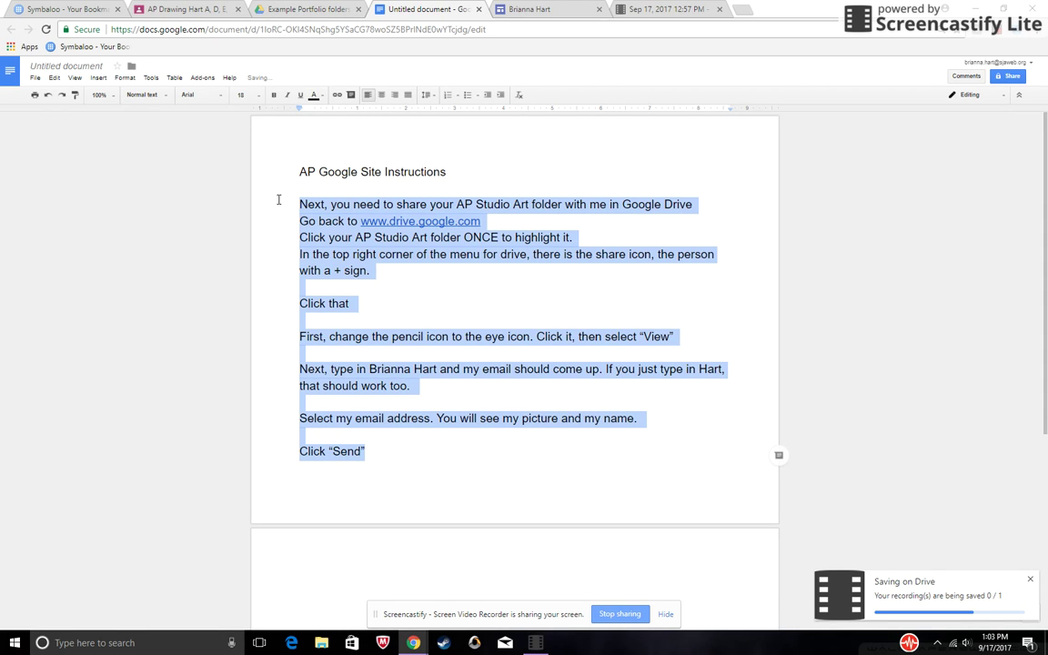
key(BackSpace)
Write the paragraph "I will now be able to view anything you put in that folder. This is very important to be able to open your image files.".
text(I wil)
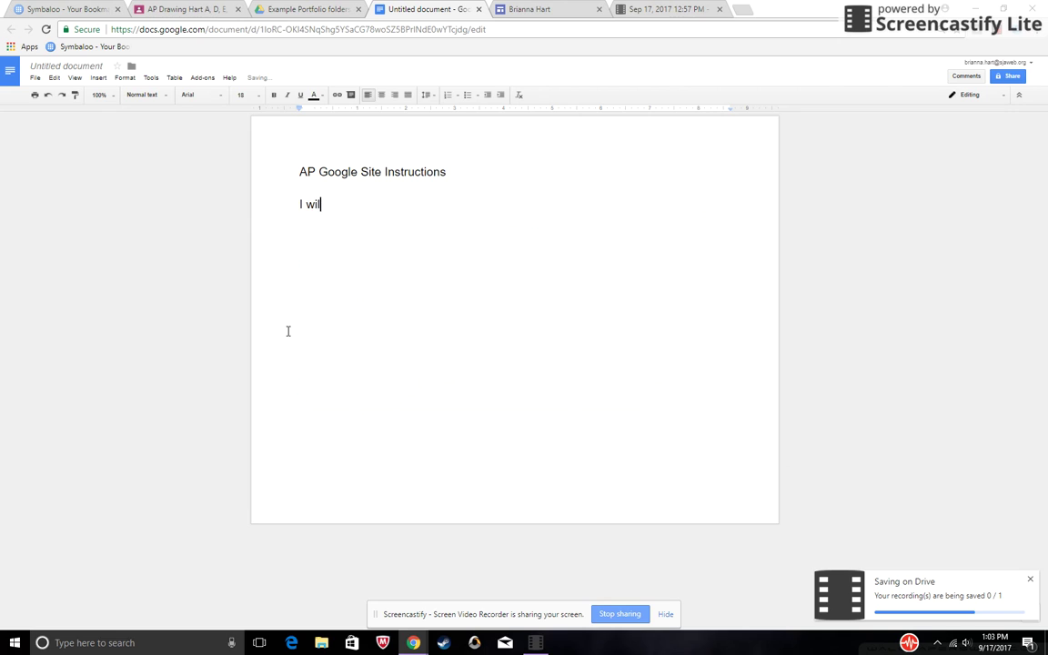
text(l now be able to view anyt)
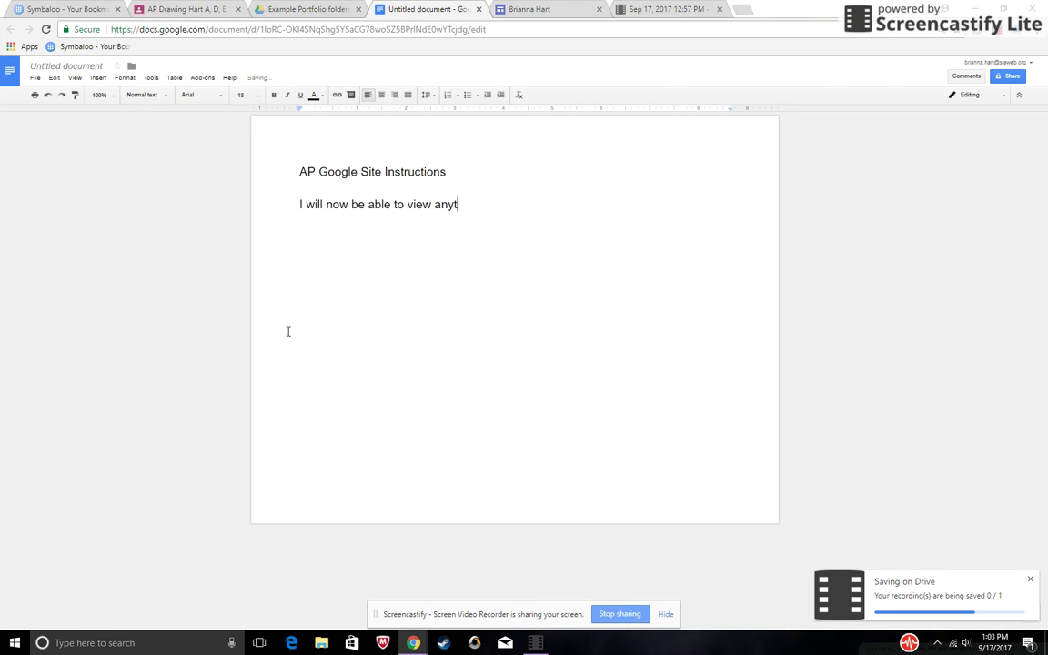
text(hing you put in th)
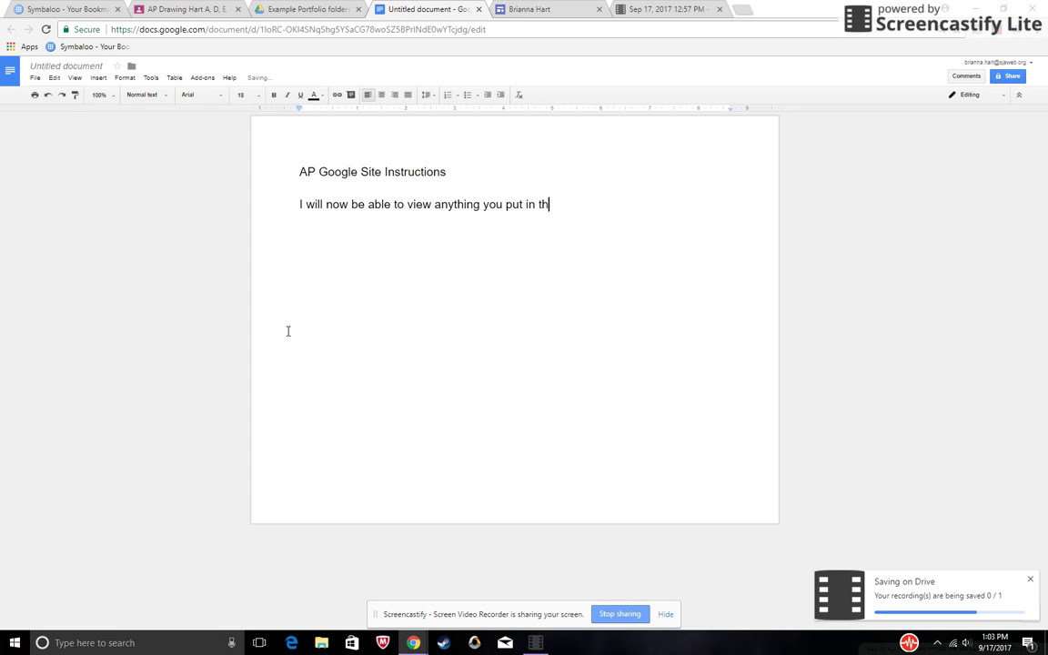
text(at folder. This is very important to be able to open your image filed.)
key(BackSpace)
key(BackSpace)
key(BackSpace)
text(s.)
key(Return)
key(Return)
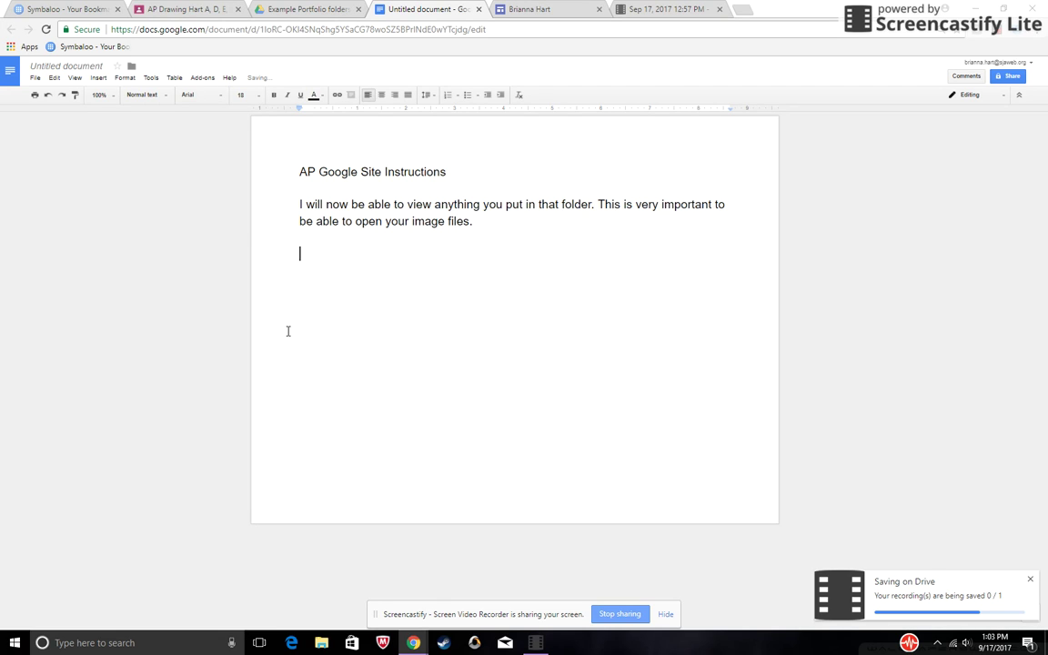
Extend the last sentence with "for grading AND to make sure I can help you with your images for the end of year submission.".
click(481, 221)
key(BackSpace)
text(for grading AND )
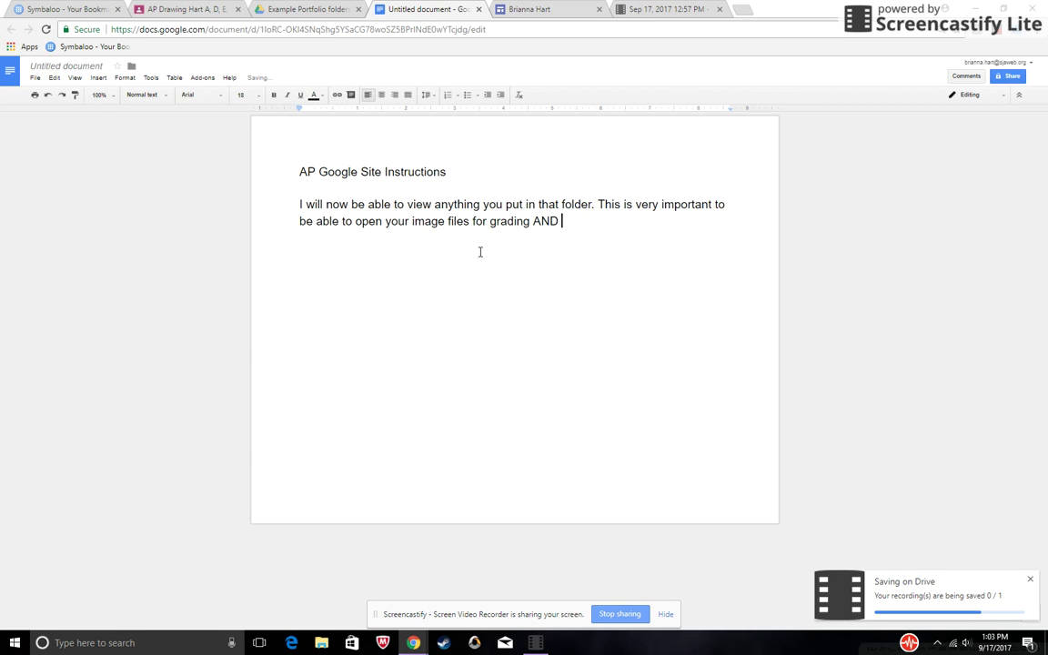
text(to make sure I can h)
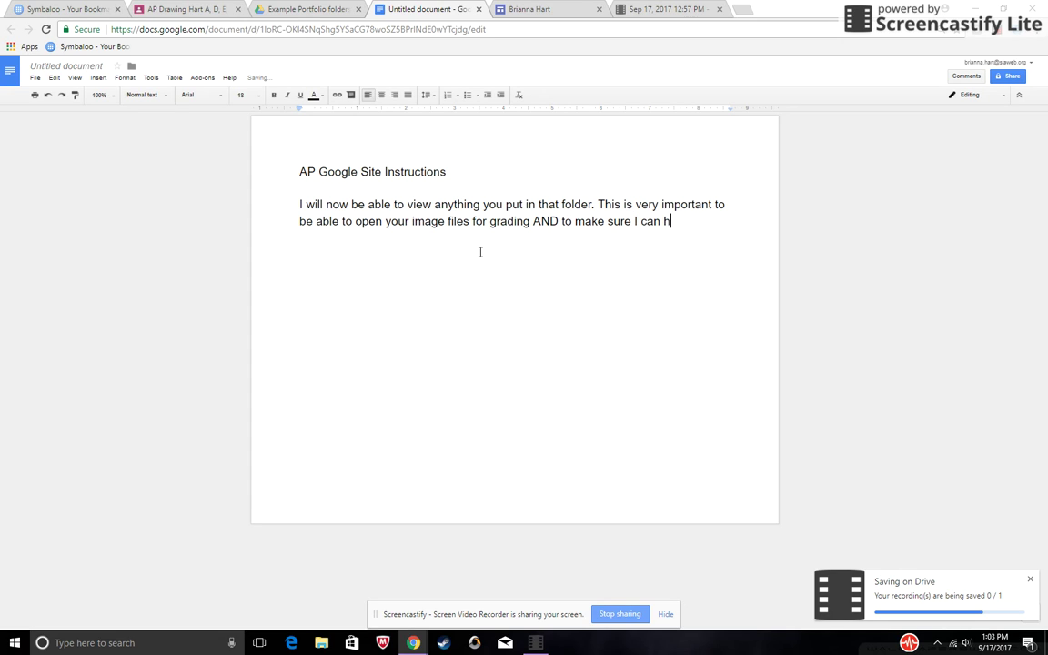
text(elp you with your )
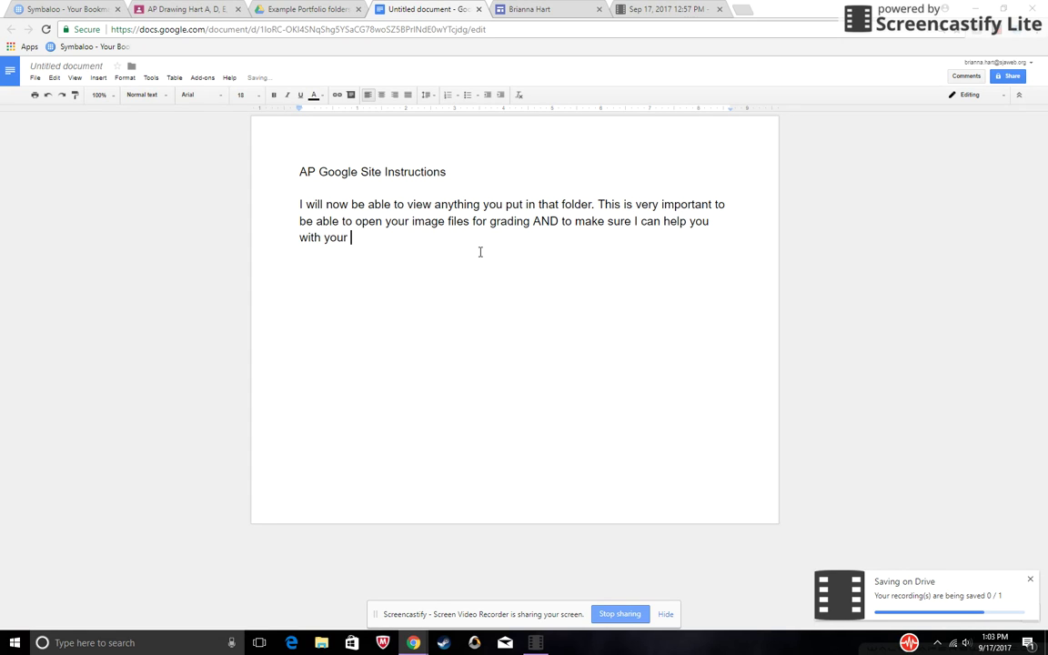
text(images for the end of year )
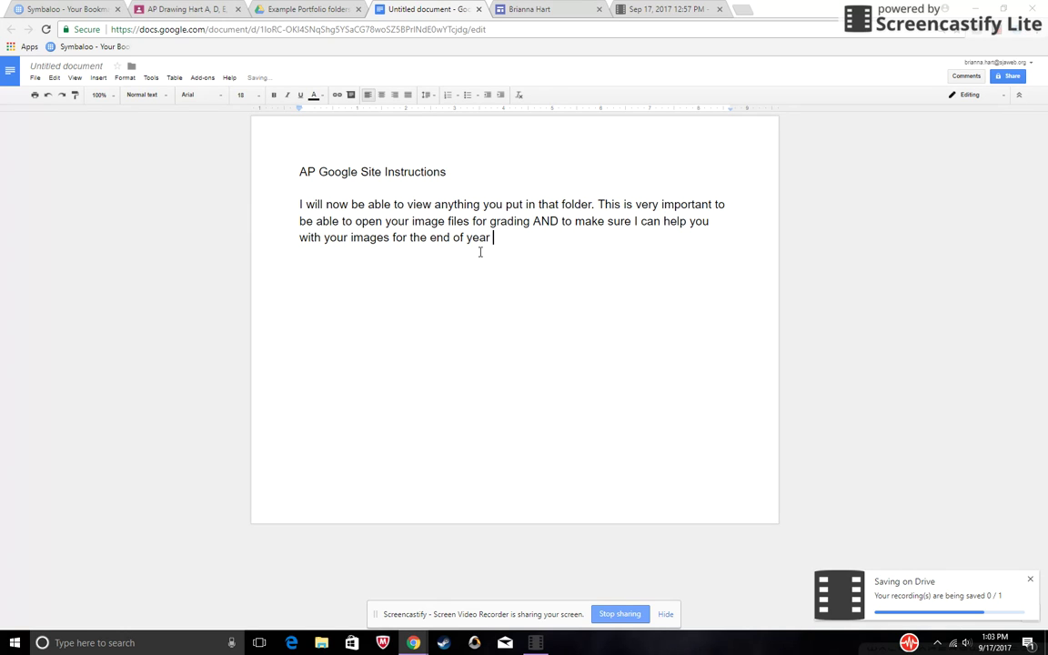
text(submission.)
key(Return)
key(Return)
text(Next, go back)
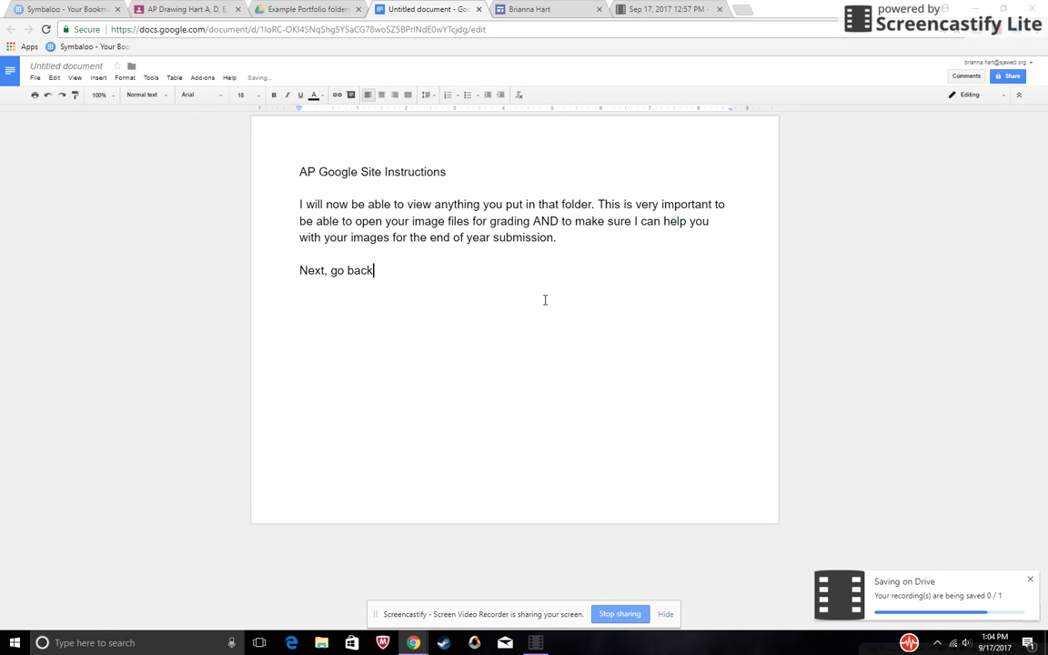
text( to your Google Site at )
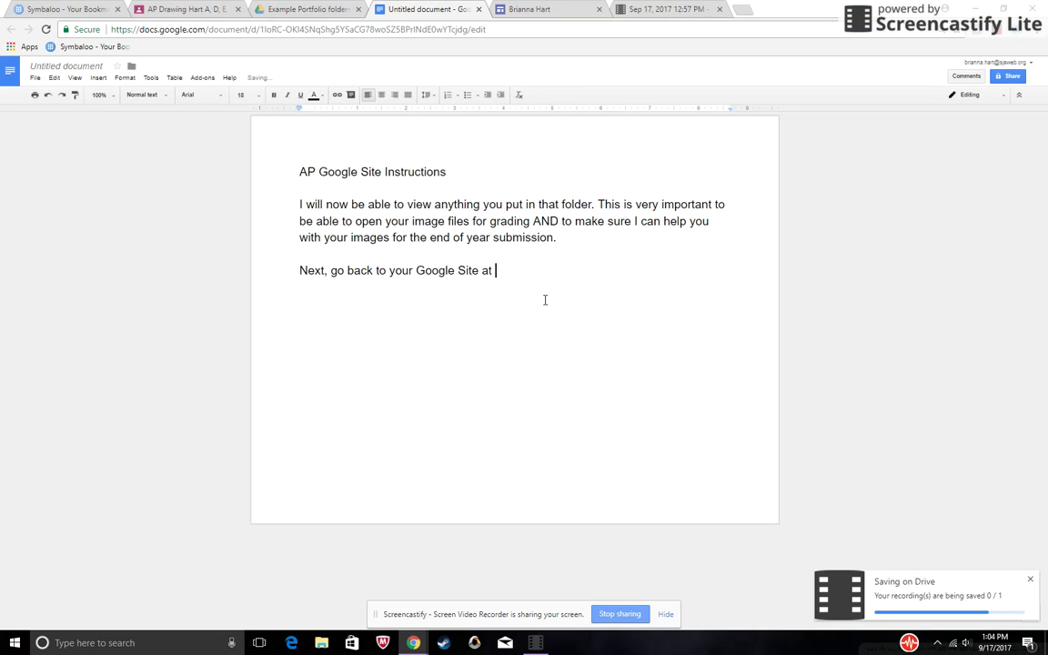
text(www.sites.google.co)
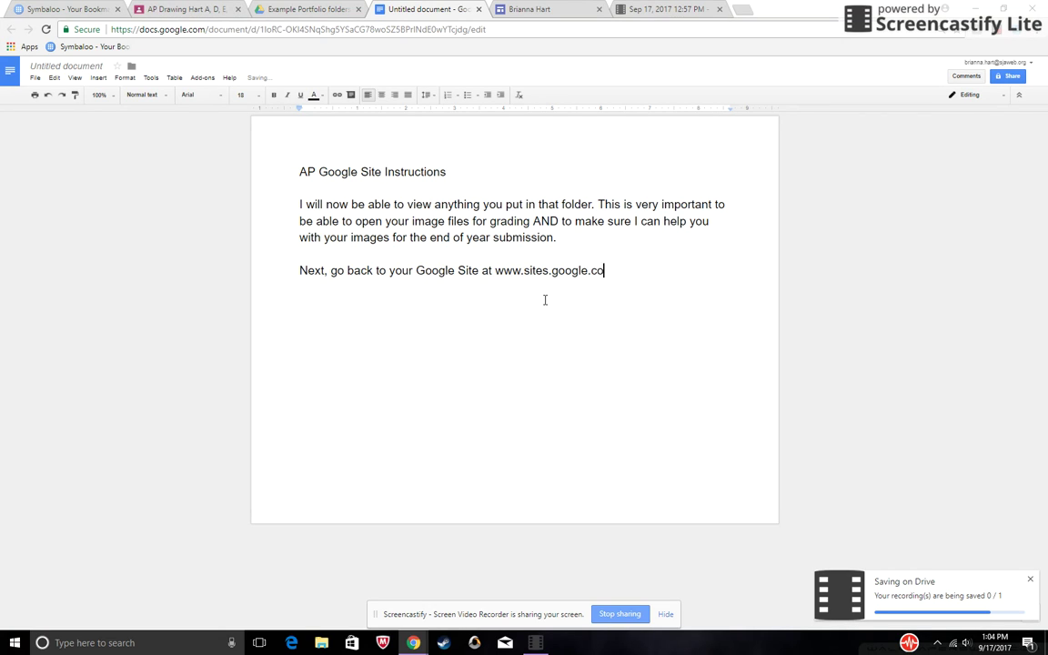
text(m/new)
key(Return)
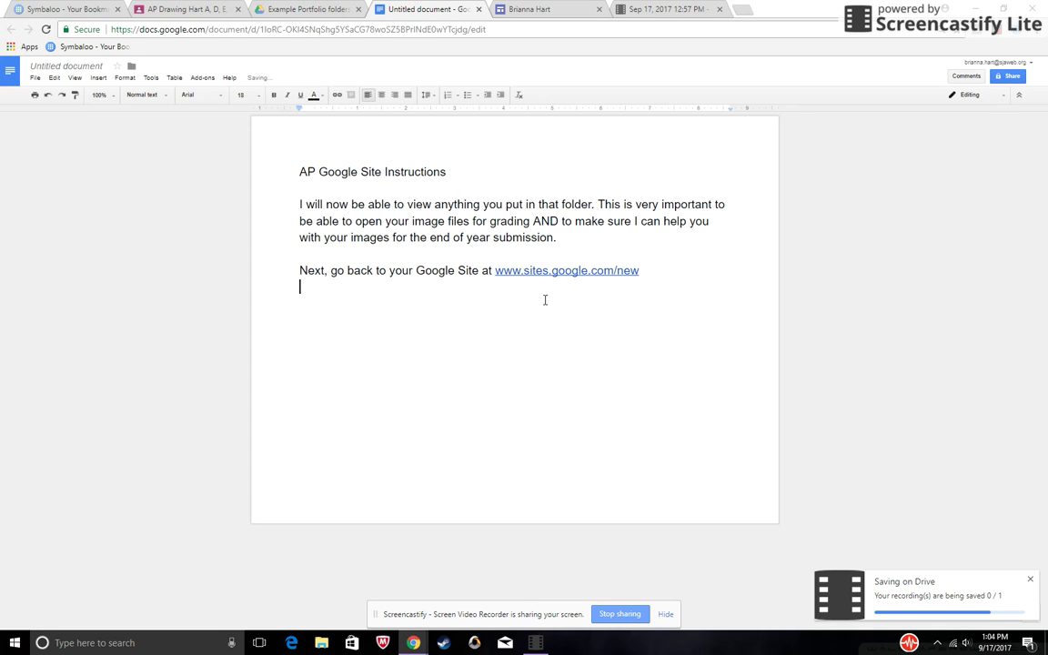
Switch to Google Sites, view the site's Home and Breadth pages, and return to the document.
click(541, 10)
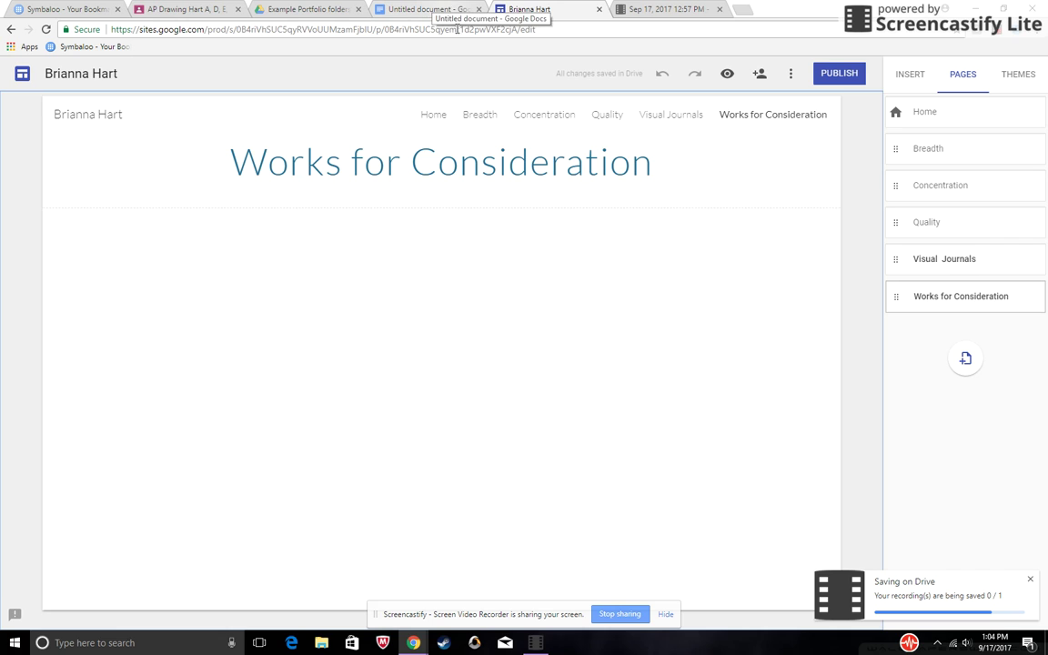
click(434, 118)
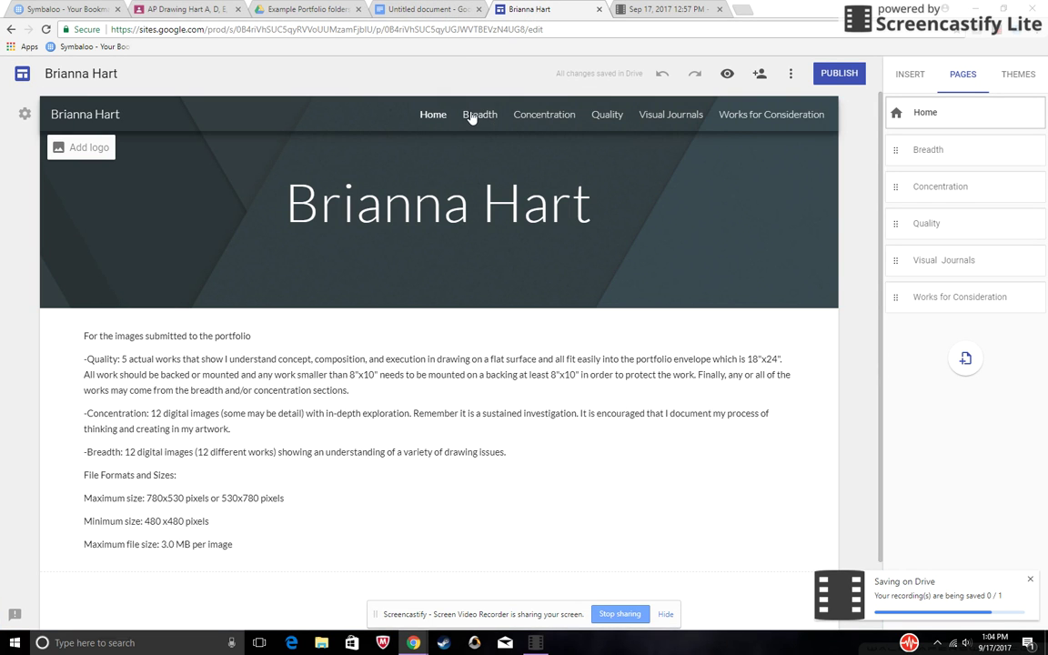
click(473, 114)
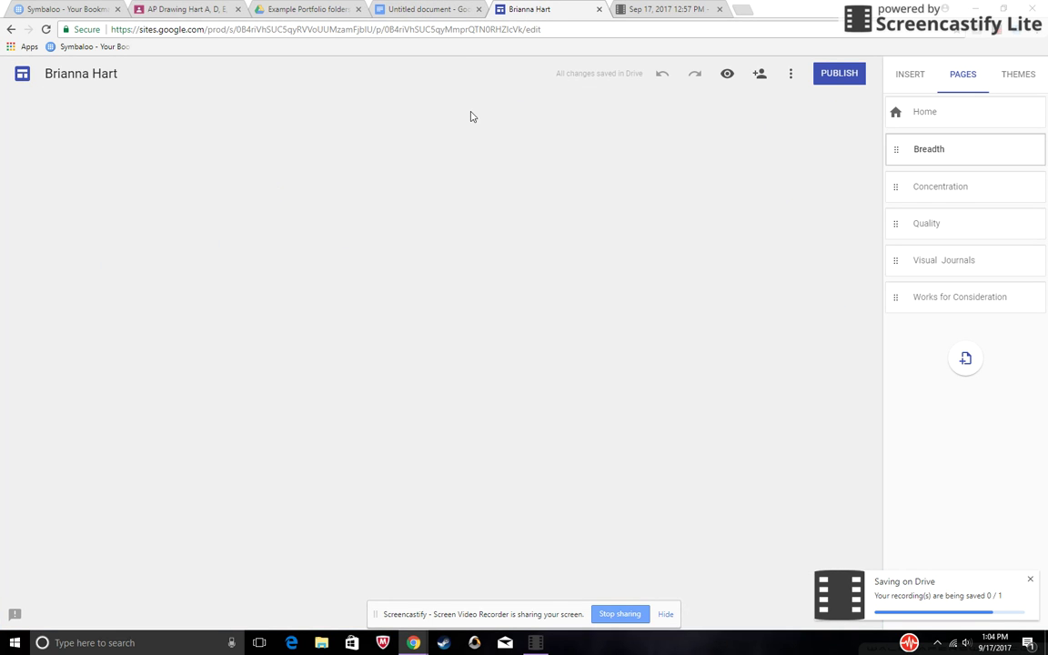
click(446, 8)
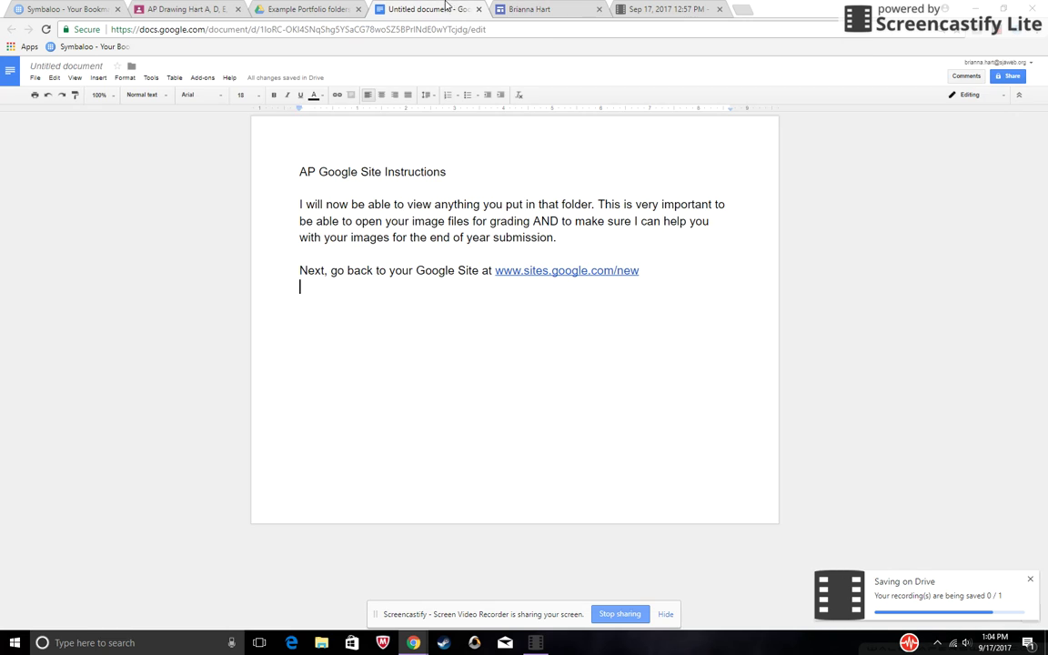
Add the line "Click the “Breadth” page" below the link, check that page in Google Sites, and return to the document.
text(Click the “)
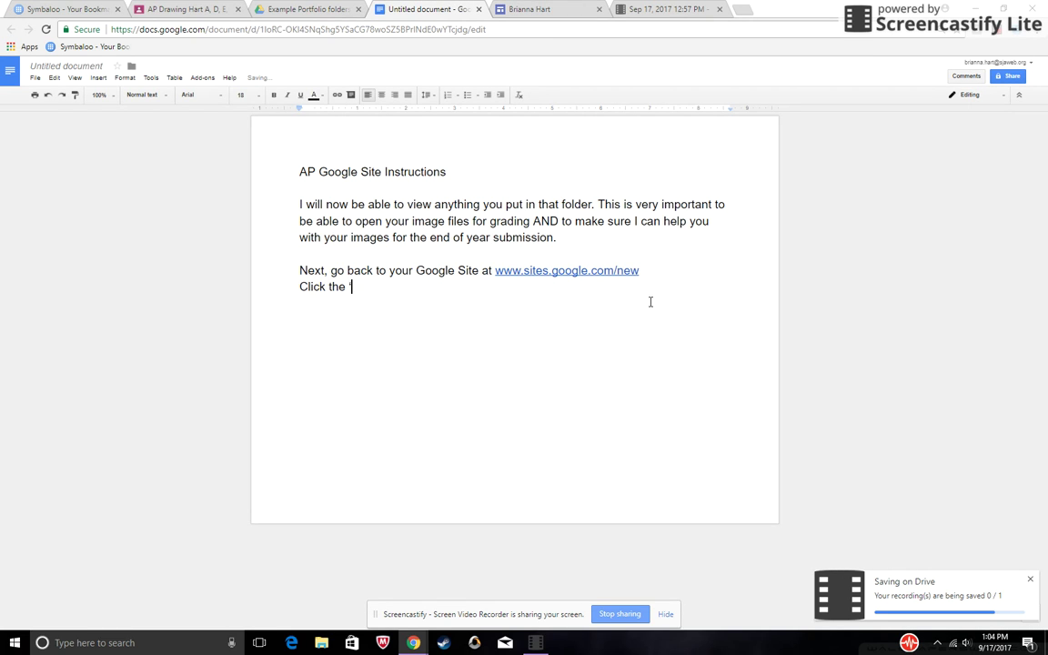
text("Breadth" page)
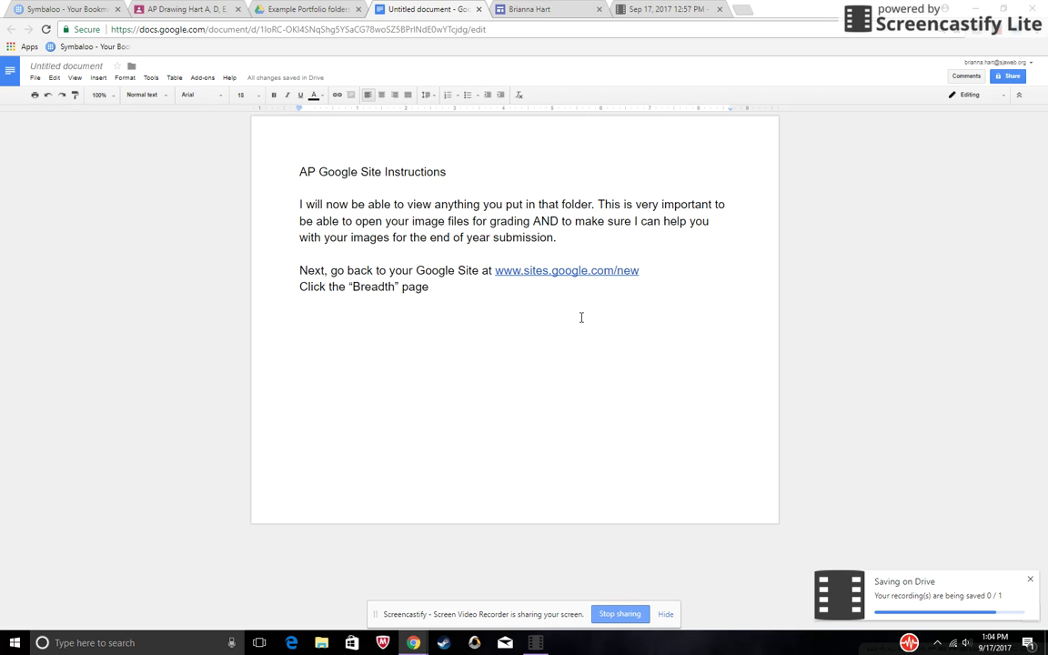
click(510, 9)
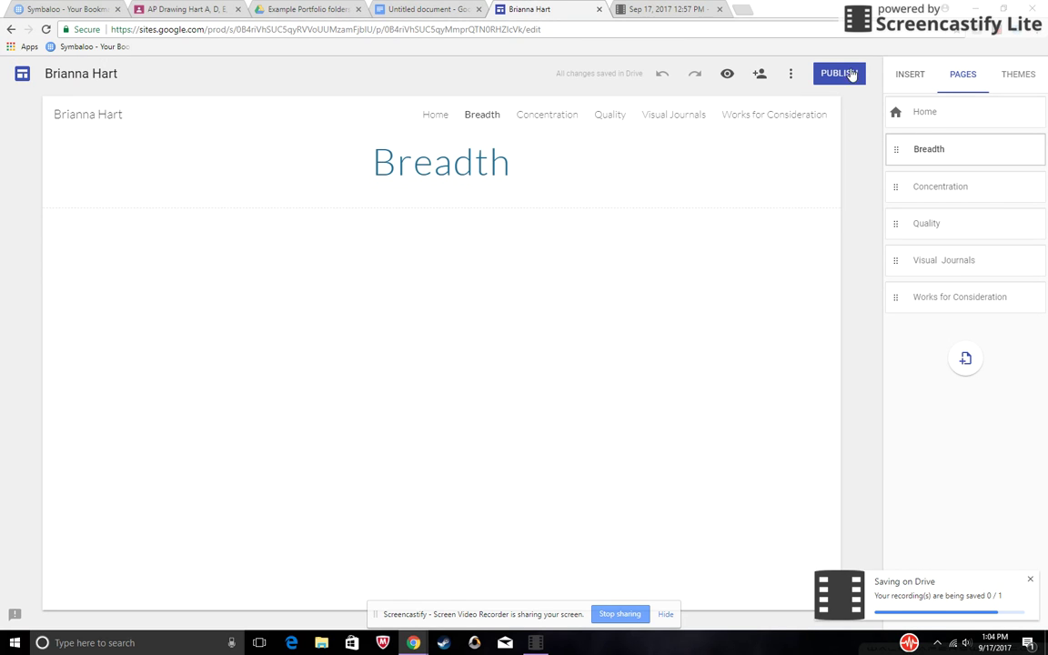
click(428, 9)
Write the paragraph "You need to insert the ‘Breadth” folder you made in Google Drive. There are two ways to do this.".
key(Return)
text(You need to insert )
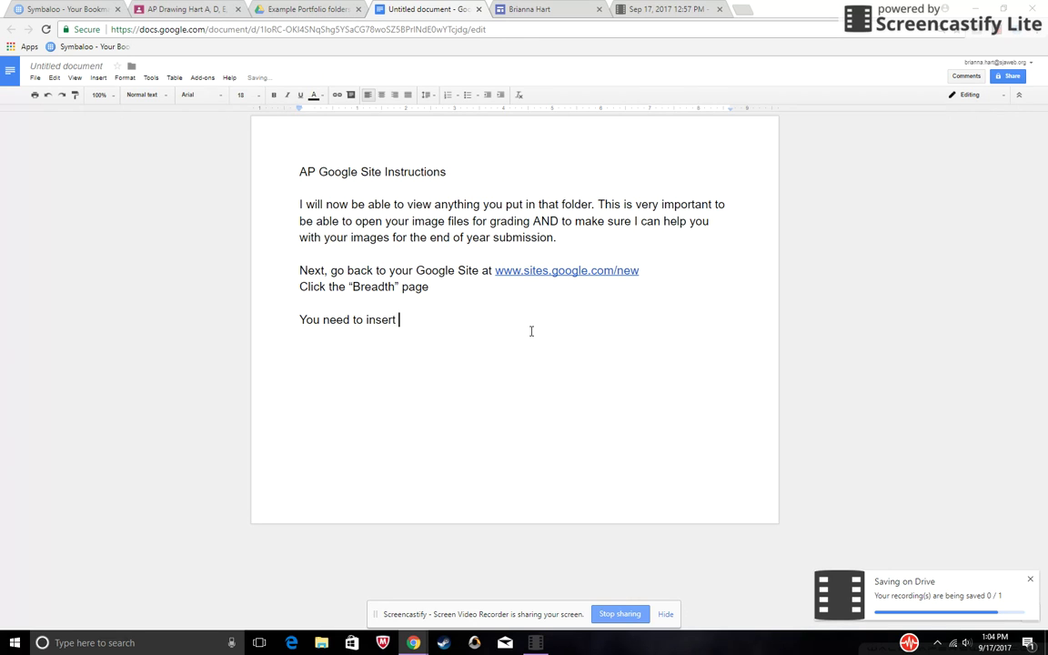
text(the 'Breadth" fo)
text(old)
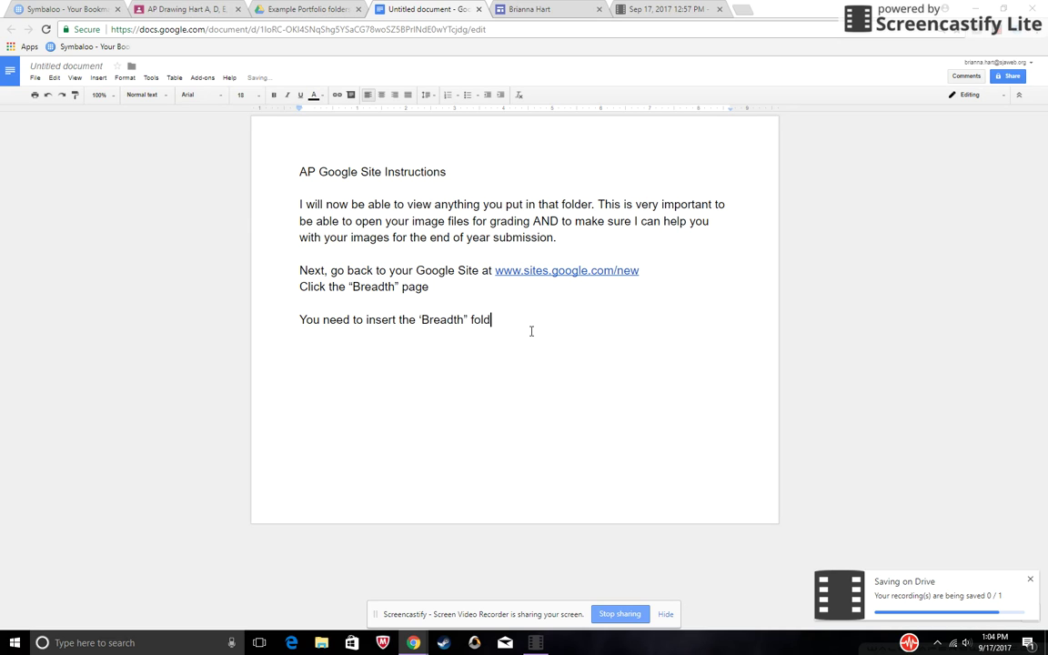
text(er you made in Google Driv)
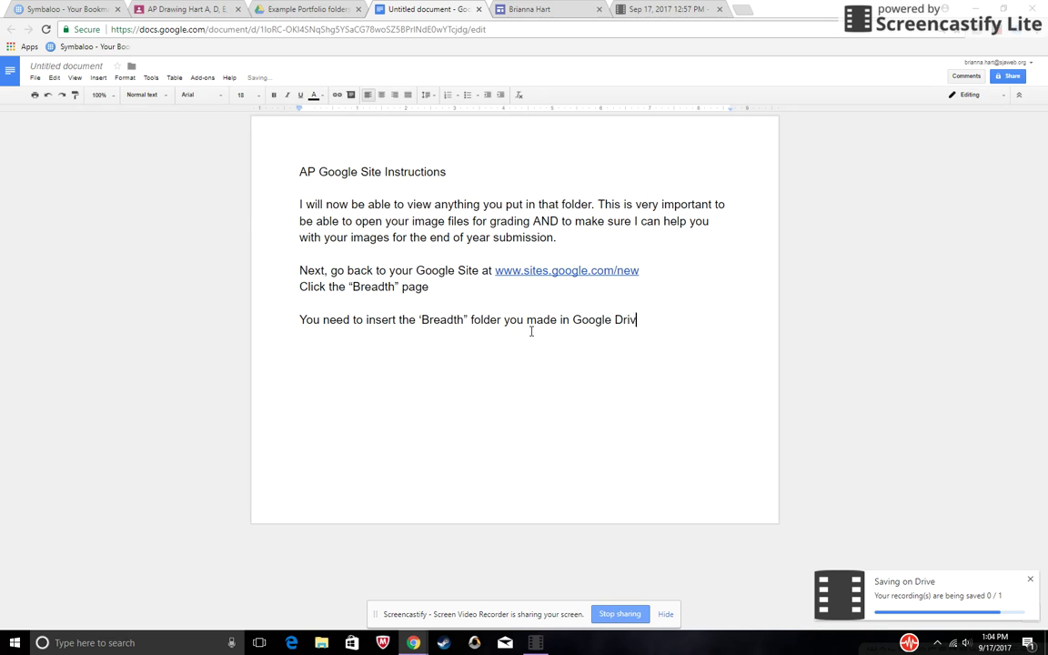
text(e. There are two ways to do )
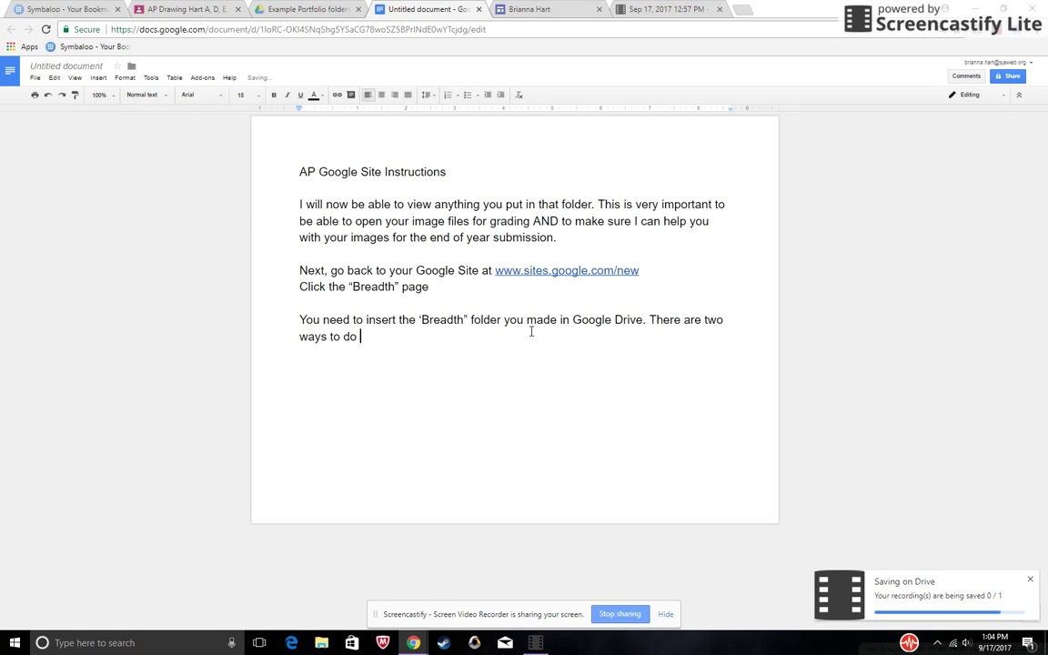
text(this.)
key(Return)
Add a new paragraph reading "First, you can double click in the space below your header to pull up the menu wheel.".
key(Return)
text(First, you can double)
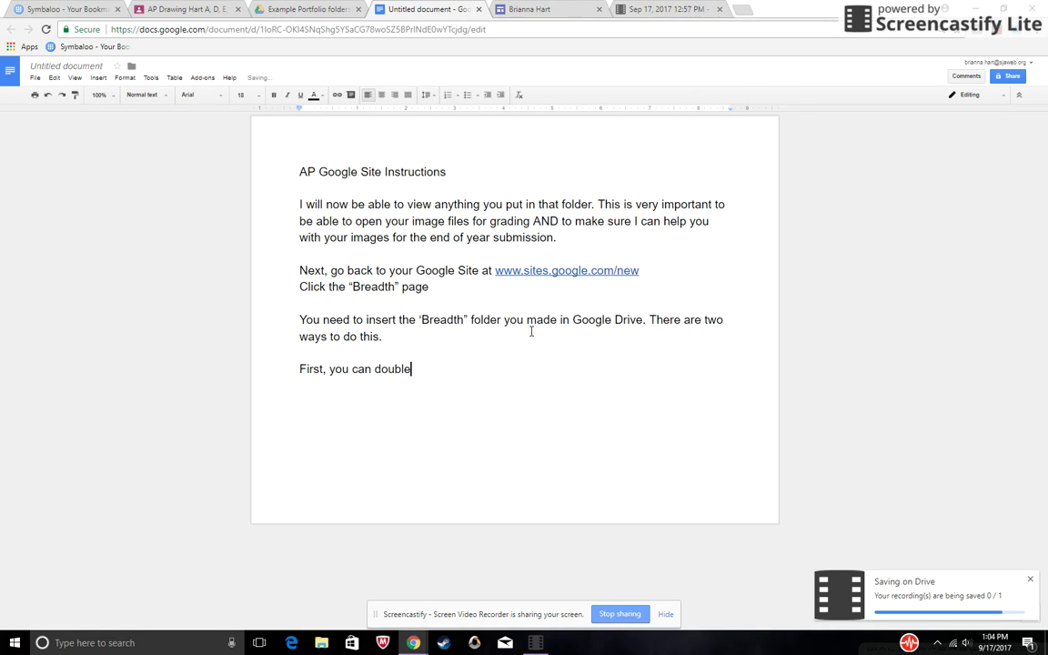
text( click in the space be)
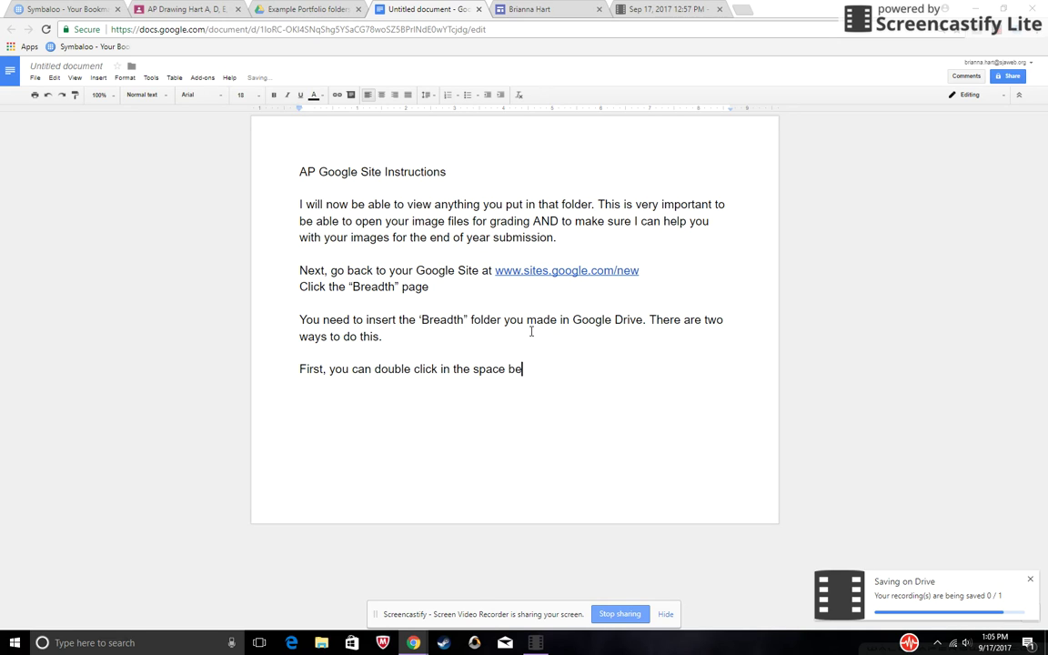
text(low your header to pull up the menu wheel.)
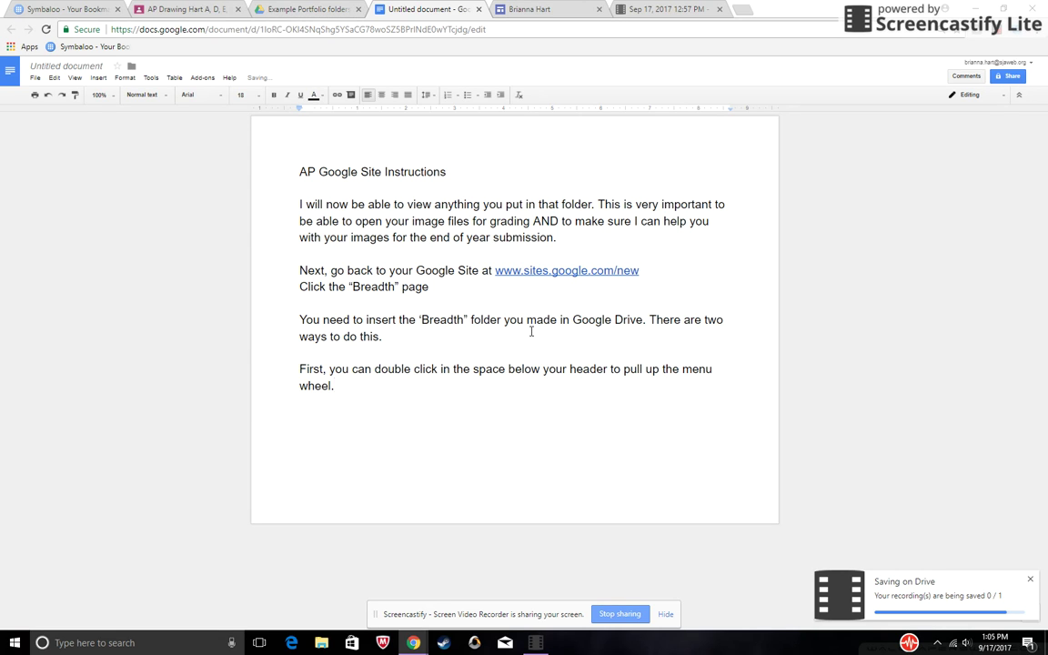
Switch to Google Sites, bring up the insert wheel below the Breadth header, and return to the document.
click(533, 8)
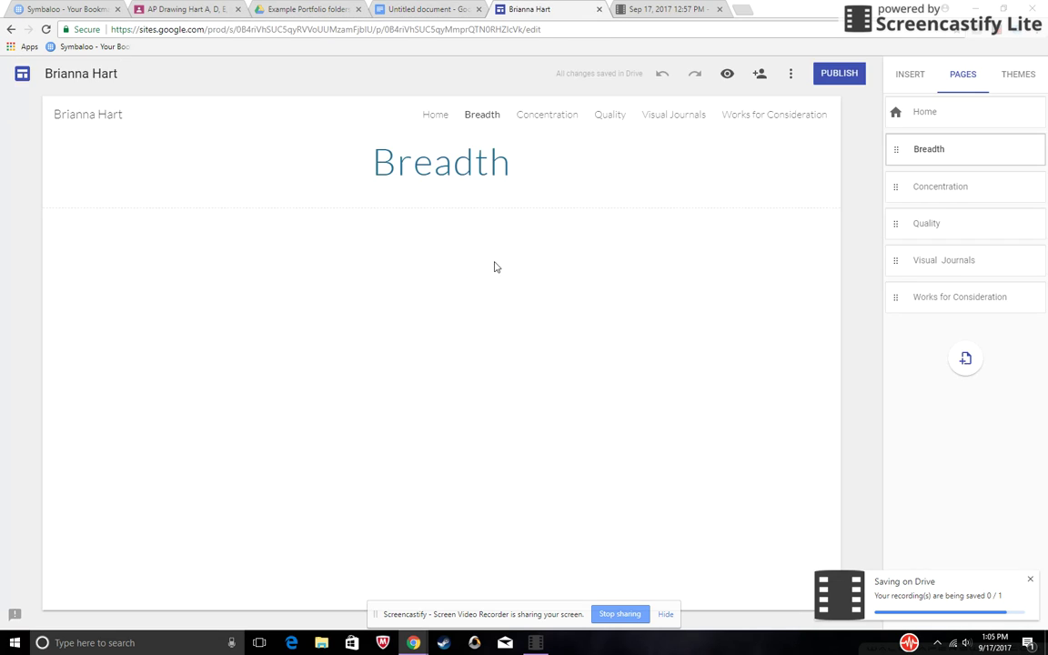
double_click(463, 334)
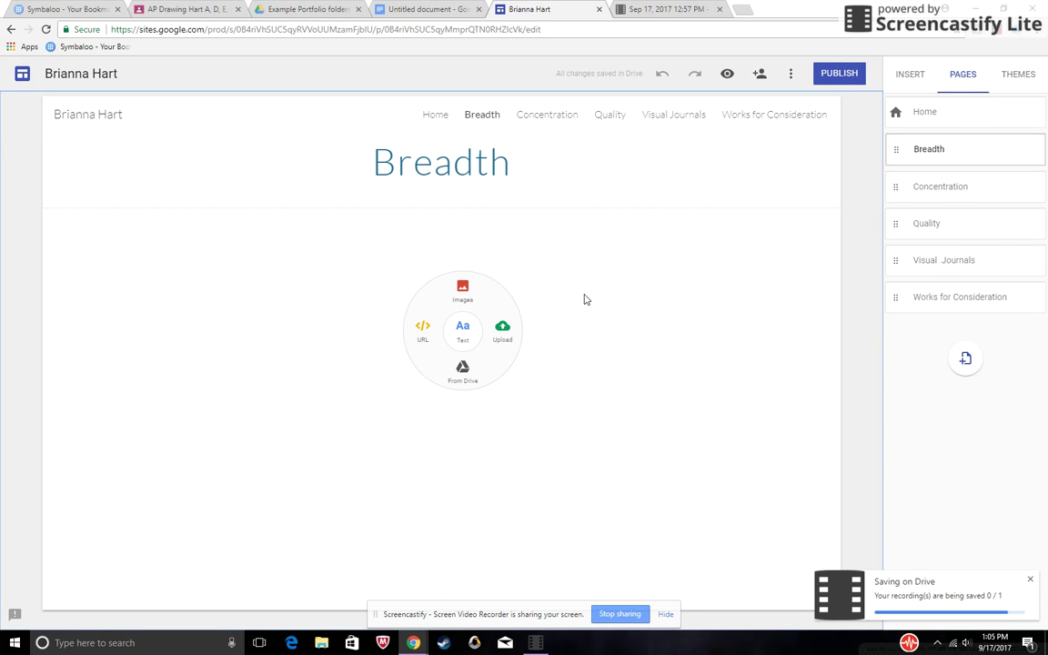
click(382, 9)
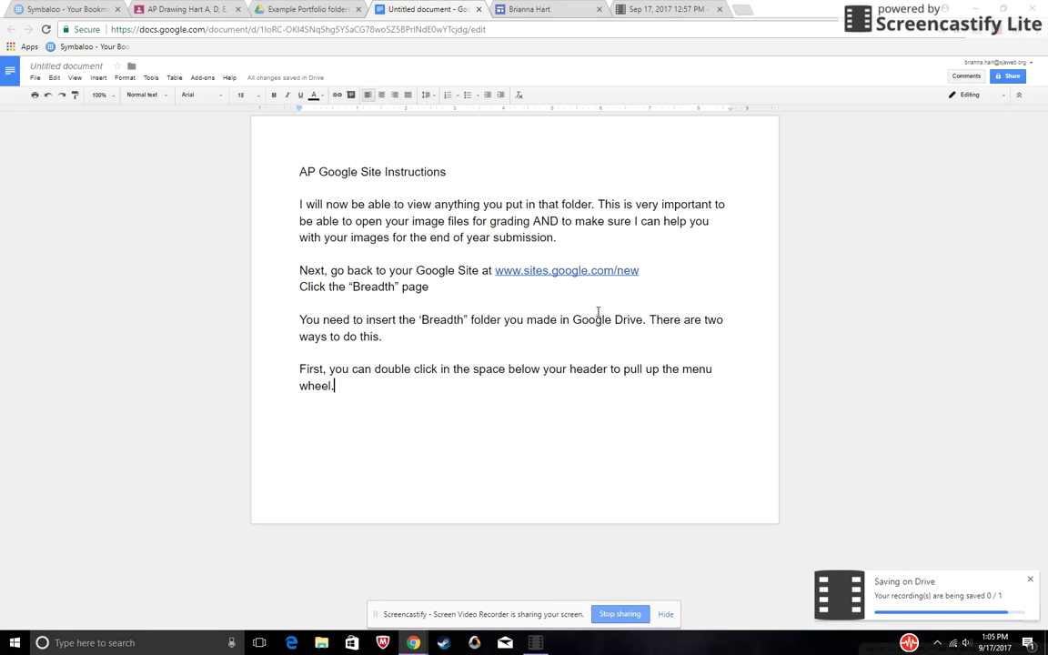
Add a new paragraph reading "The other way is to click “Insert” on the right side menu".
key(Return)
key(Return)
text(The other w)
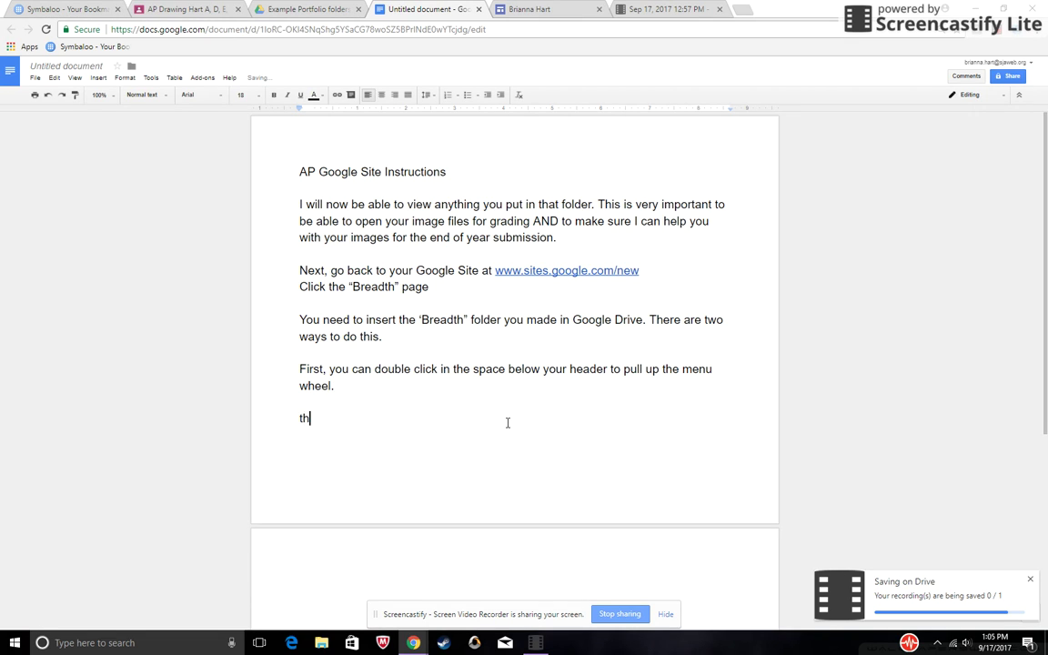
text(ay is to click “)
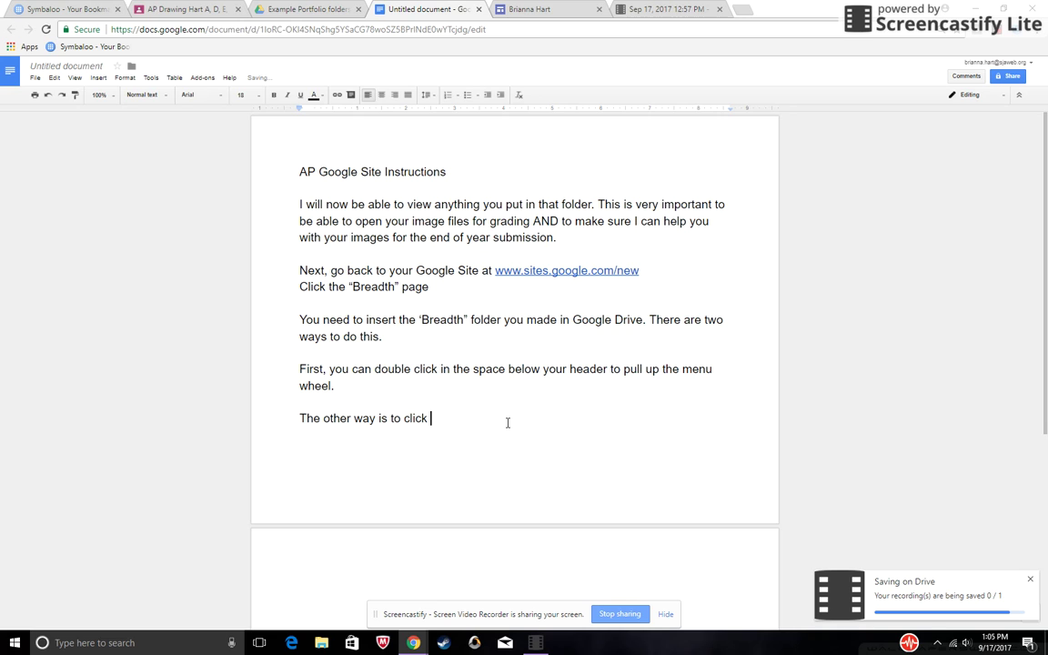
click(564, 7)
click(419, 9)
text(ck “Insert” on the right side menu)
Switch to Google Sites, show the Insert options for the Breadth page, and return to the document.
click(528, 7)
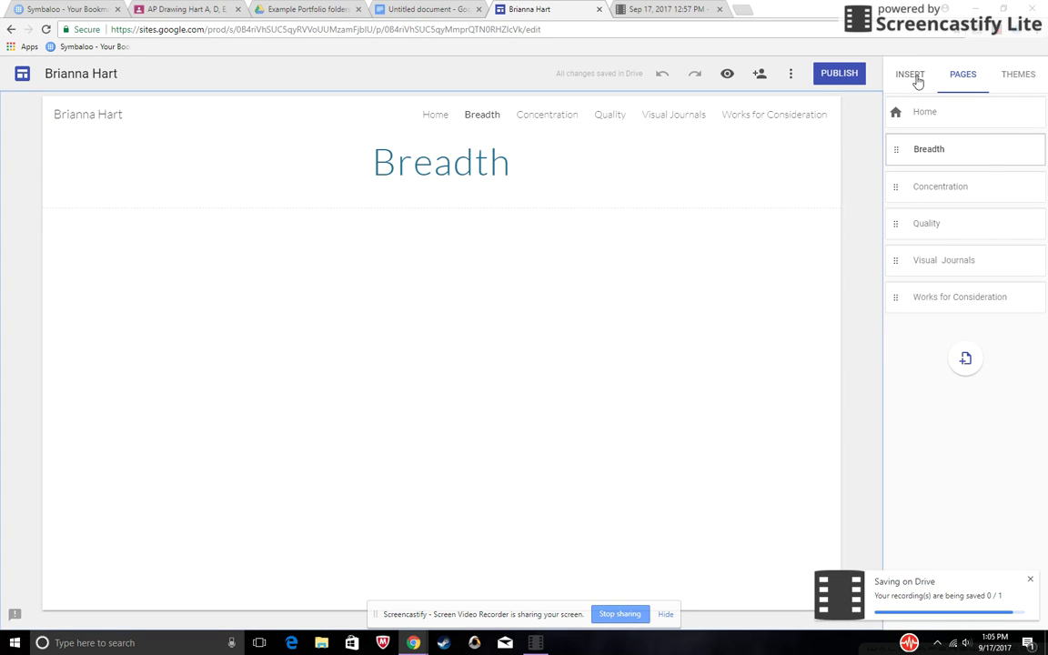
click(915, 79)
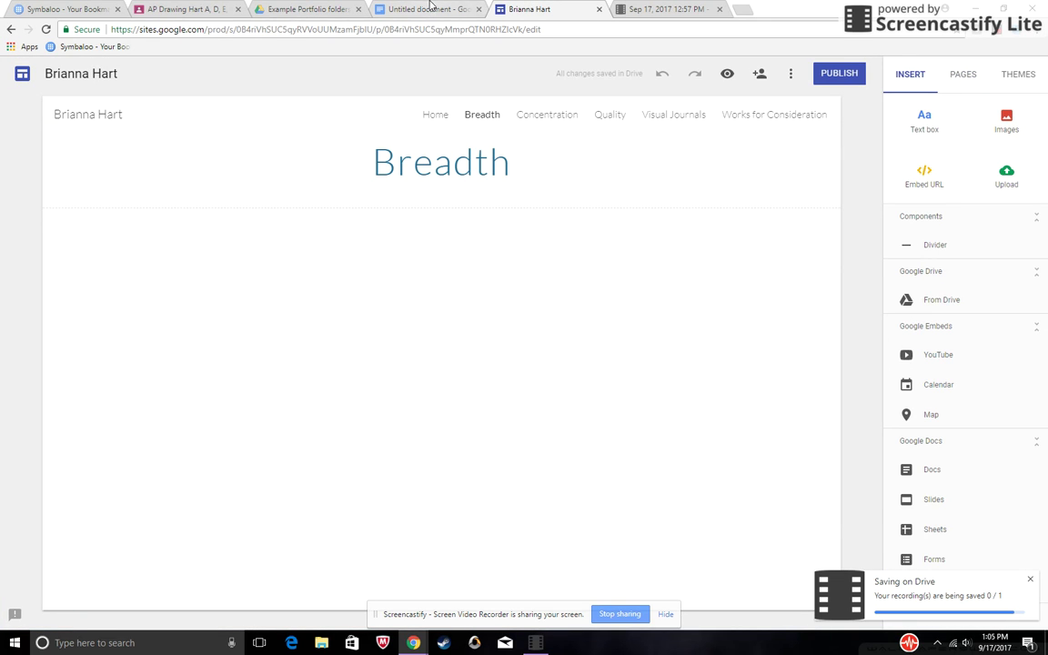
click(388, 8)
Delete the older paragraphs between the title and "First, you can double click", including the extra blank line.
drag(445, 344, 251, 210)
key(Delete)
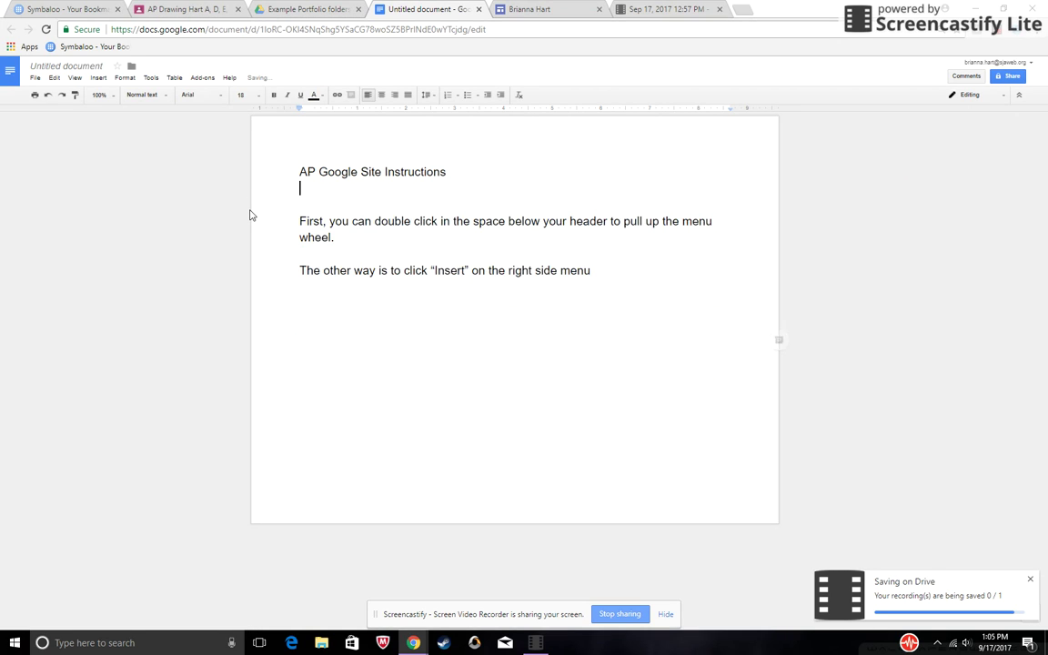
key(Delete)
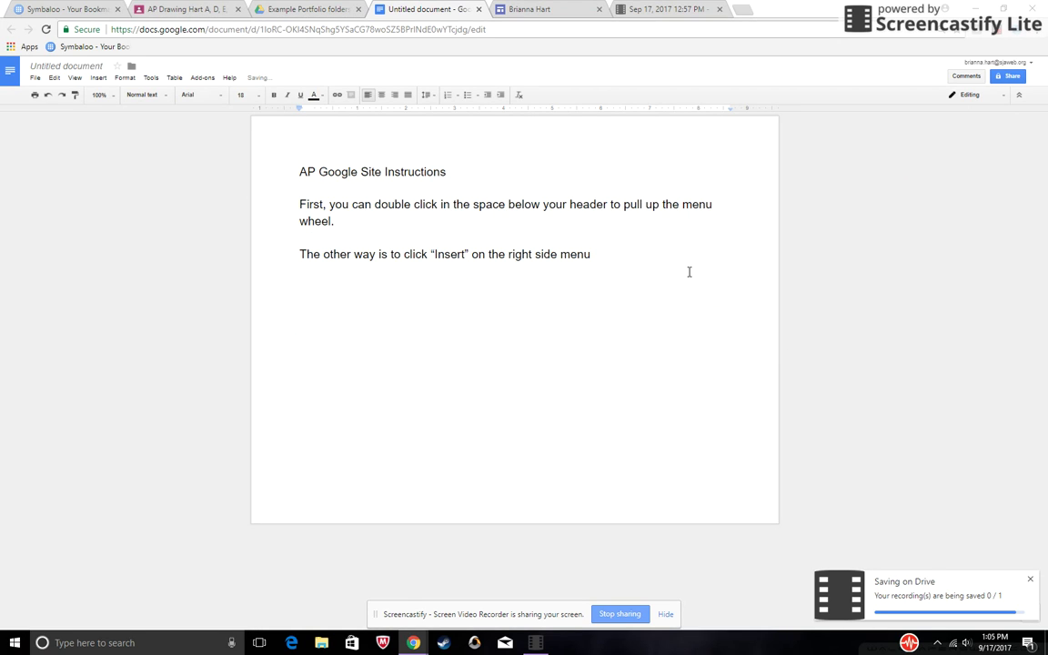
Add the paragraph "Either way you access the menu, the next step is to insert your folder “From Drive”".
text(Either way you access the menu,)
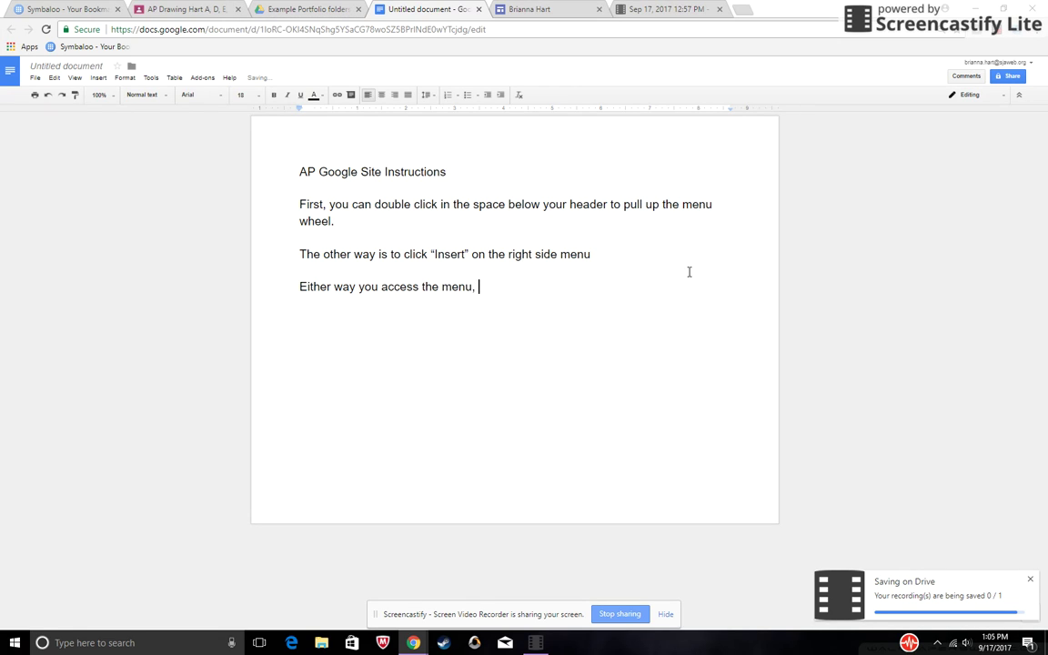
text( the next step is to insert your folder from)
key(BackSpace)
key(BackSpace)
key(BackSpace)
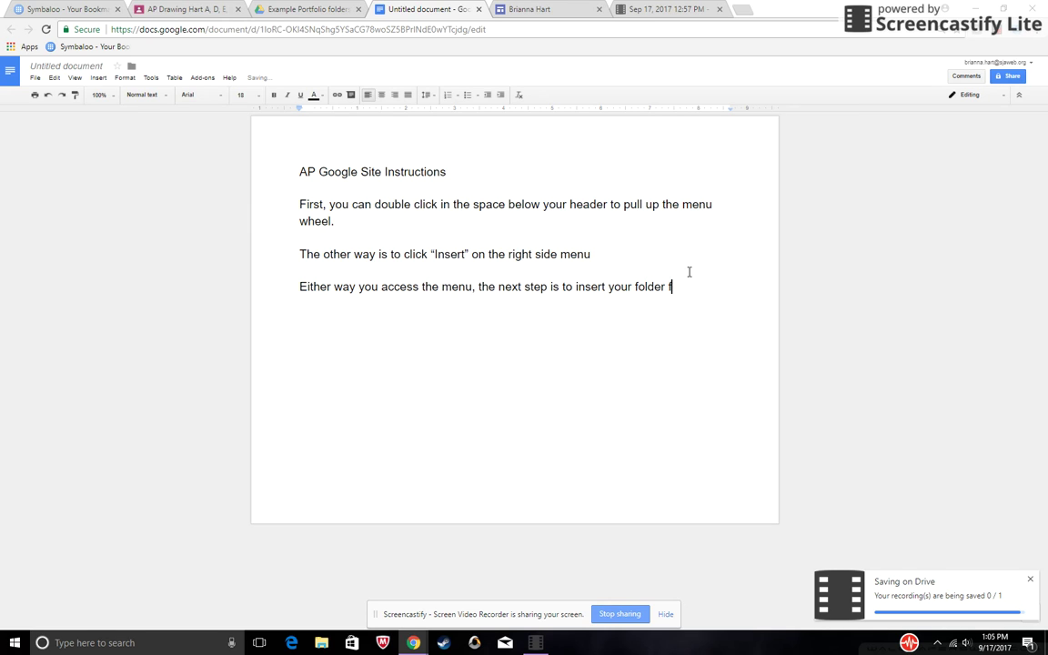
text(rom Drive")
In Google Sites, demonstrate opening From Drive through both the insert wheel and the Insert options, and return to the document.
click(498, 9)
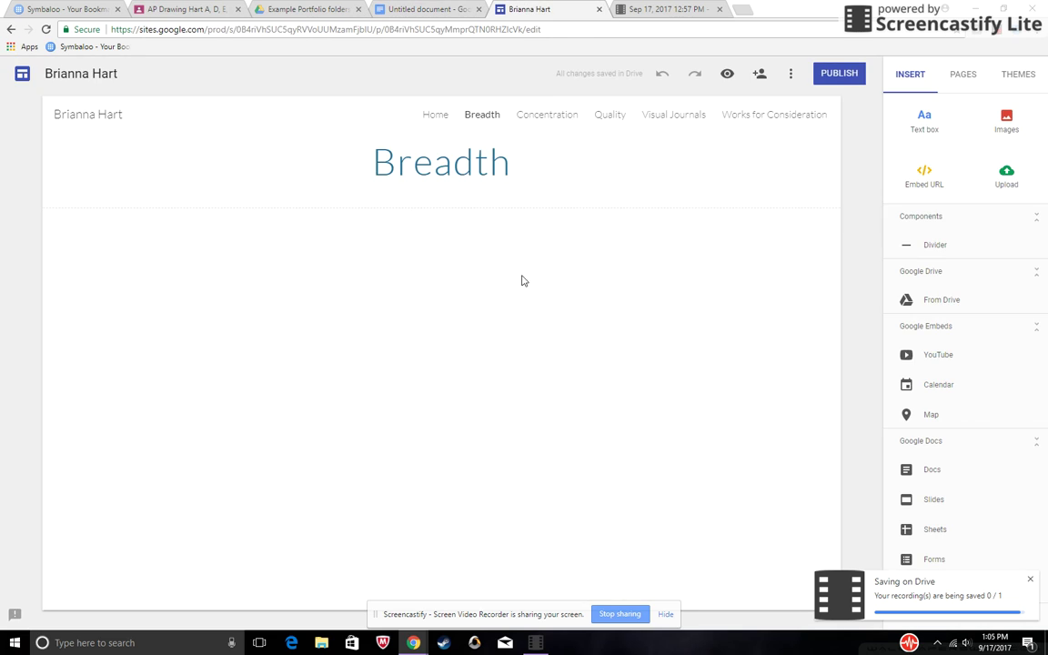
double_click(500, 305)
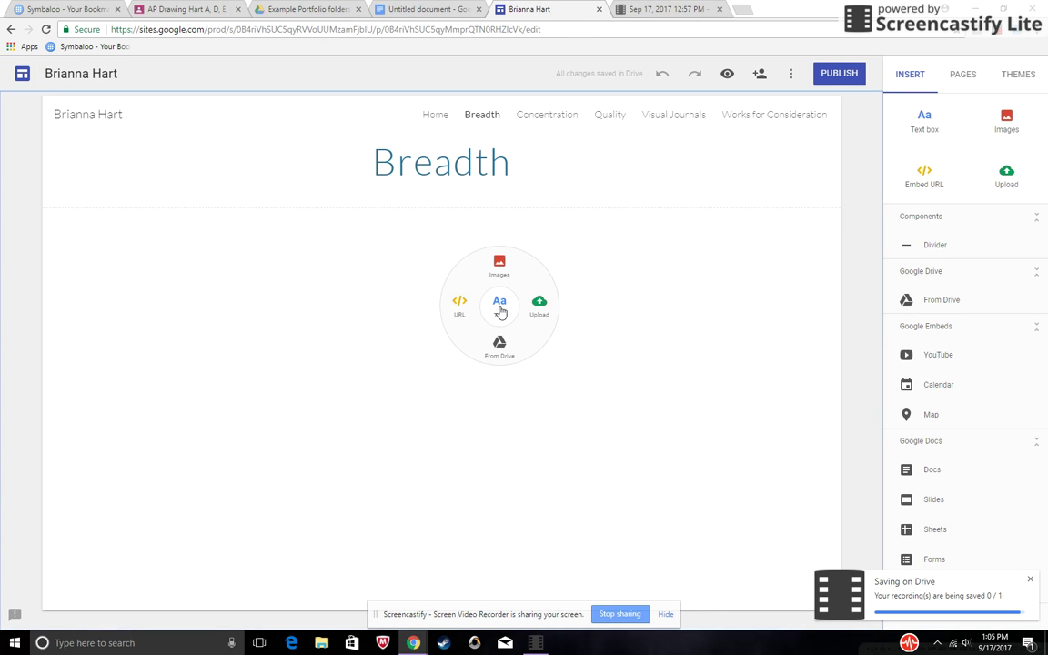
click(506, 365)
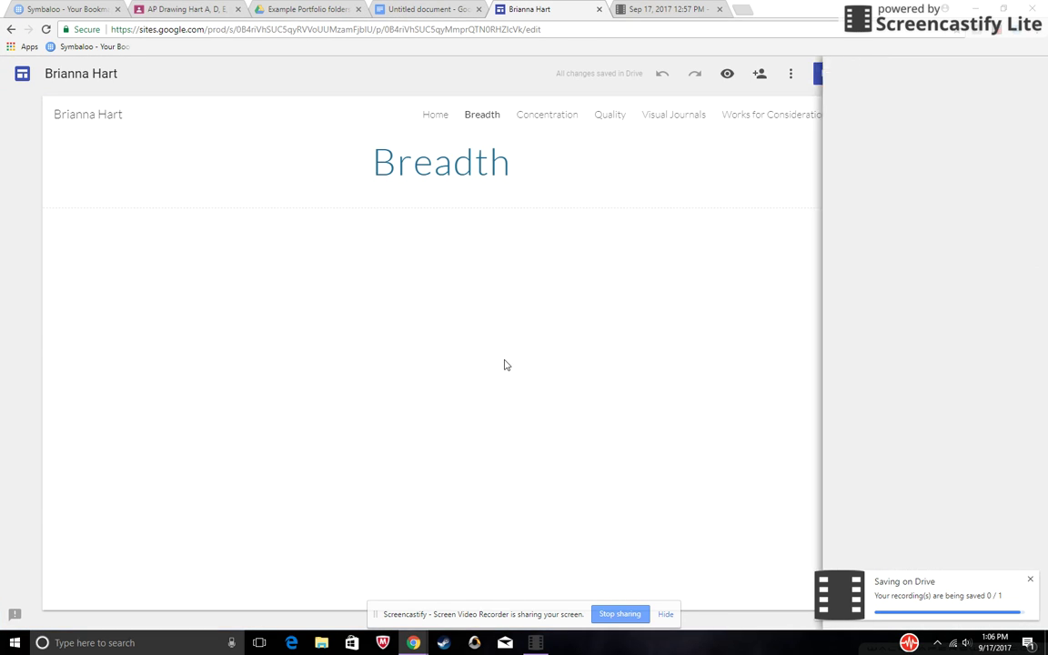
click(1025, 75)
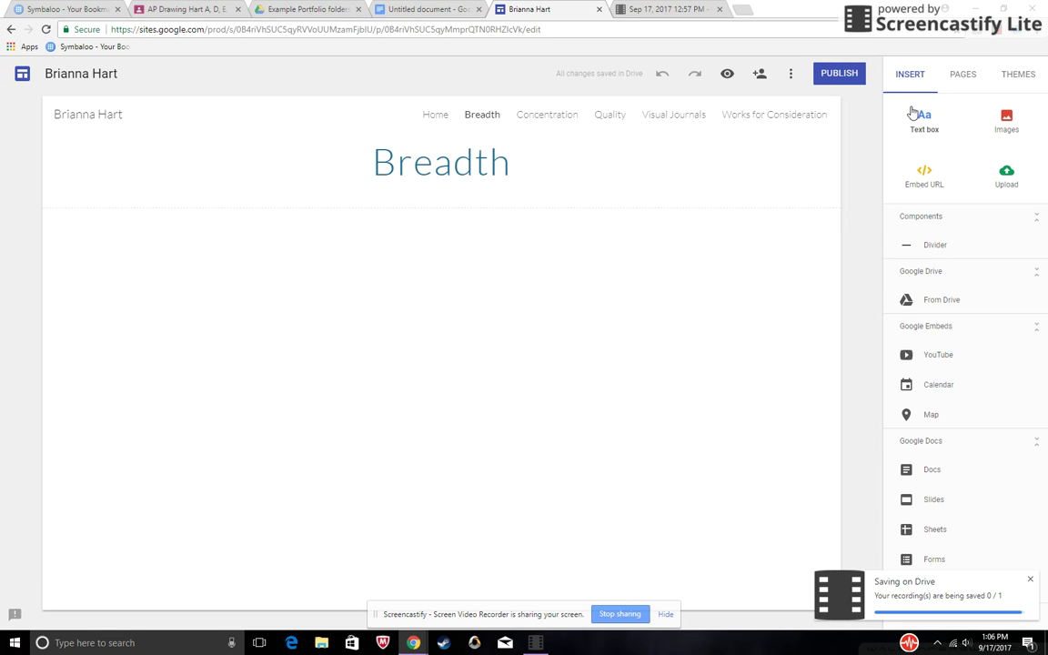
click(949, 311)
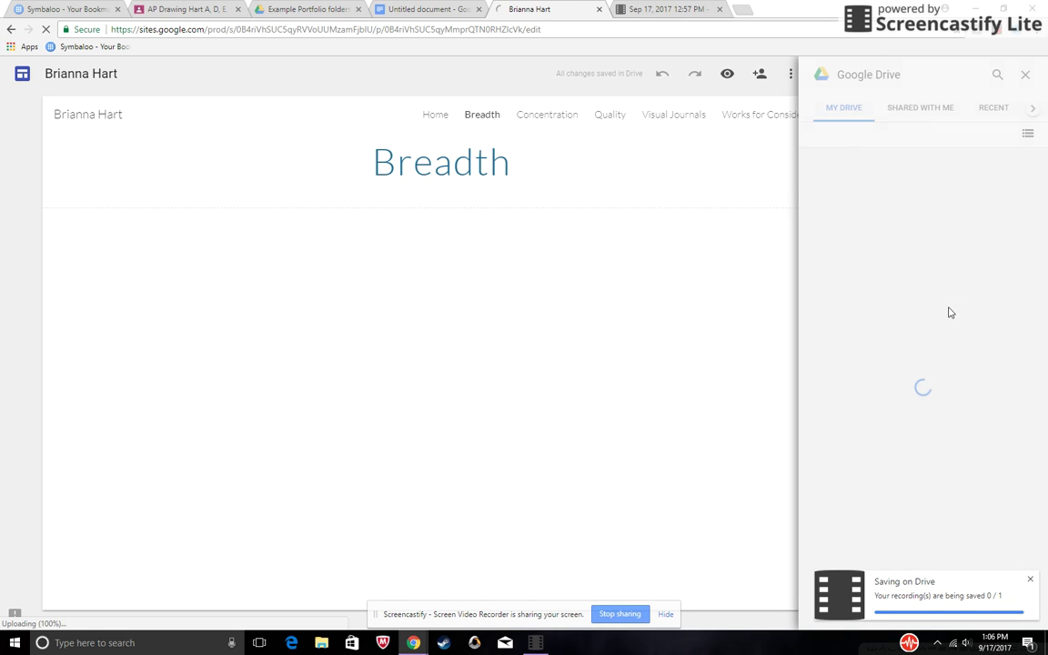
click(426, 11)
Add the paragraph "A Menu should appear on the right side that shows your drive folders" with a blank line after it.
key(Return)
text(A M)
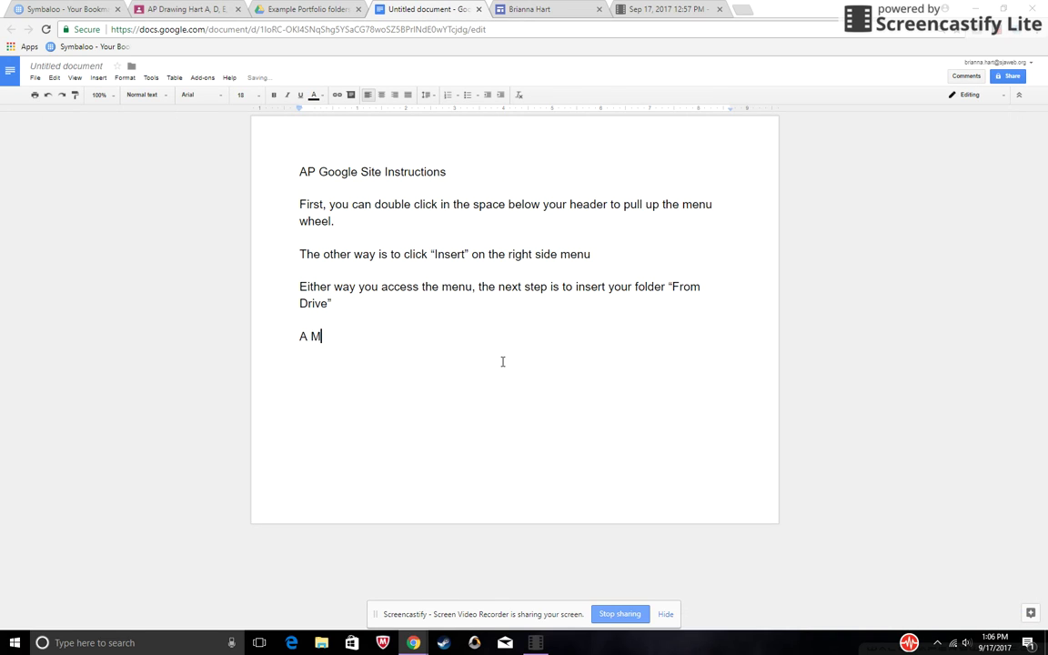
text(enu should appear on the right side that show)
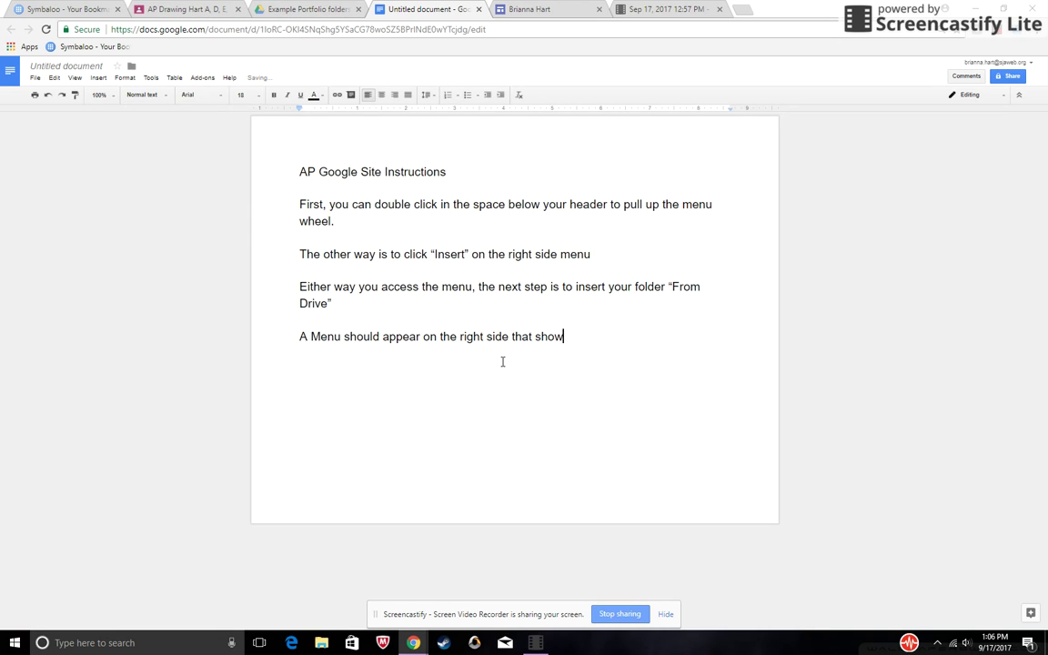
text(s your drive folde)
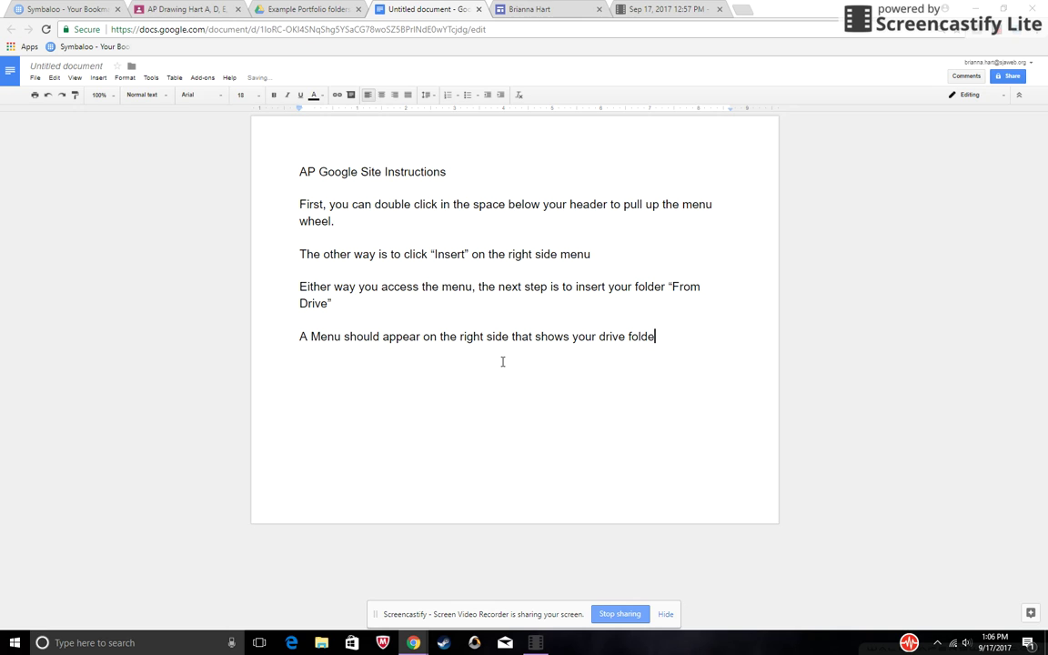
text(rs)
key(Return)
key(Return)
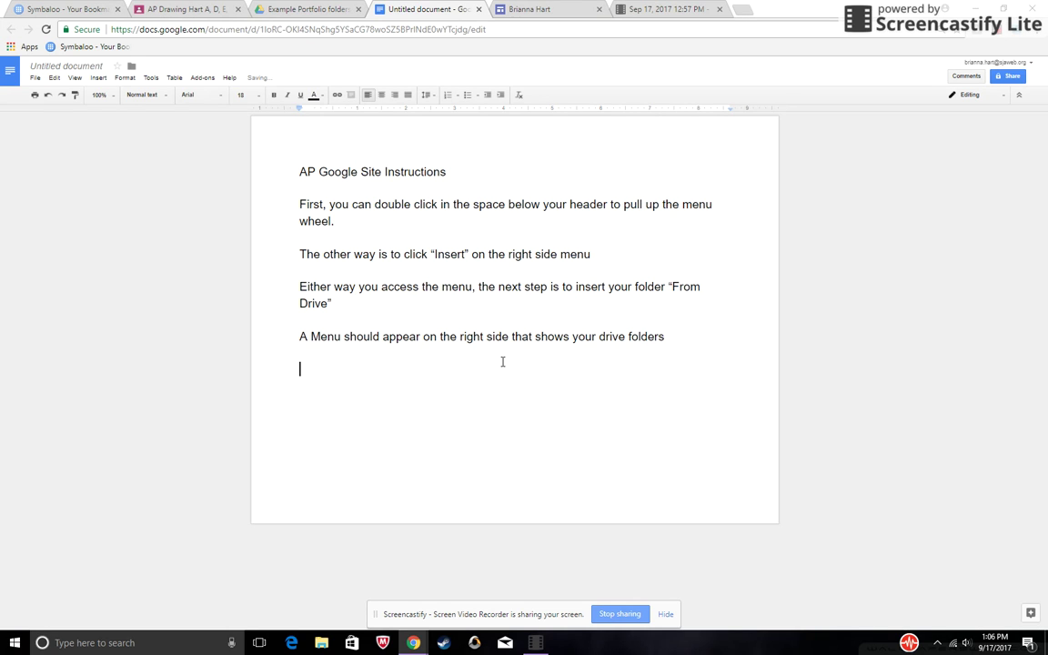